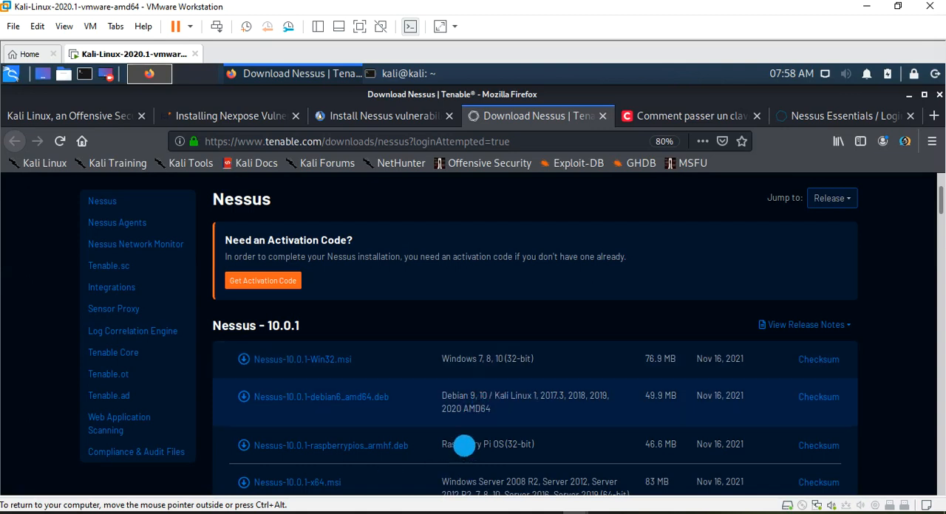
- Review the Nessus 10.0.1 installer packages and their supported platforms on the Tenable downloads page
left_click(255, 360)
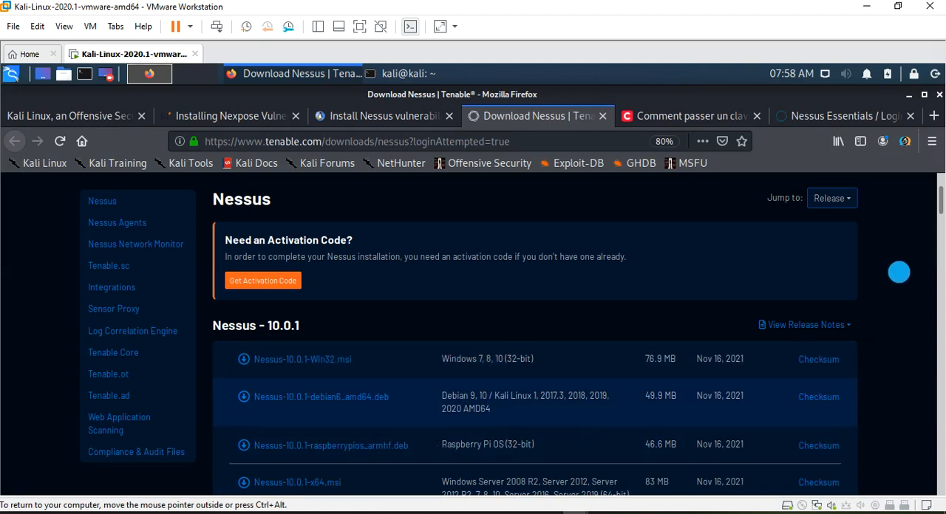
left_click_drag(937, 196, 937, 222)
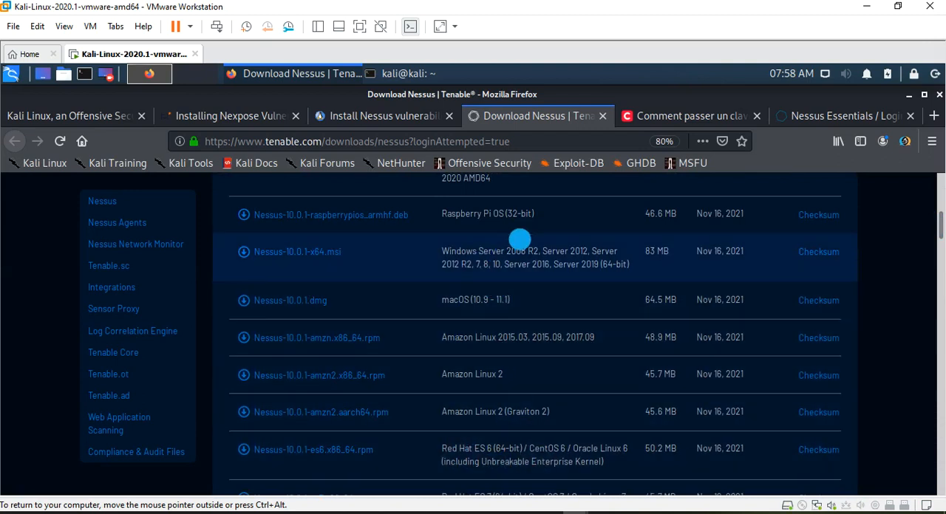
left_click_drag(938, 233, 937, 198)
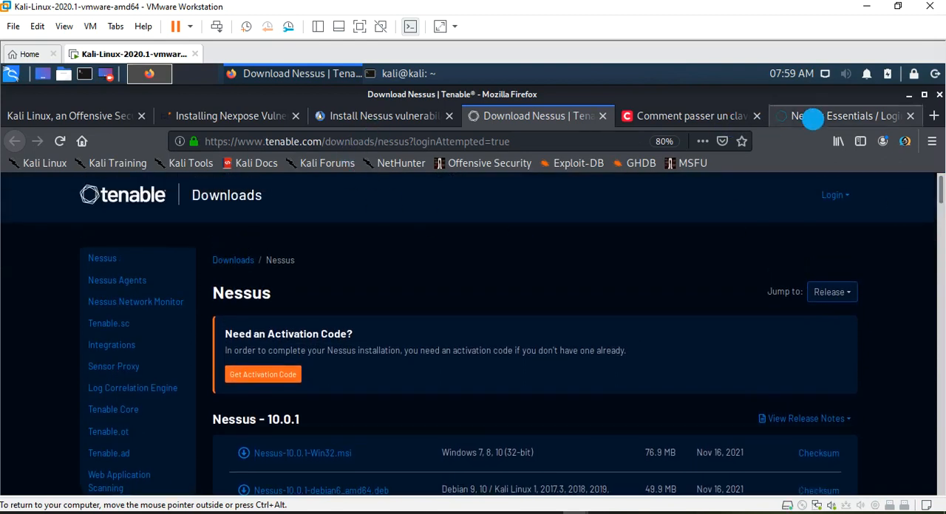
- Check the Nessus login page, and review the ping to 192.168.1.37 and the nessusd.service status in the terminal
left_click(812, 117)
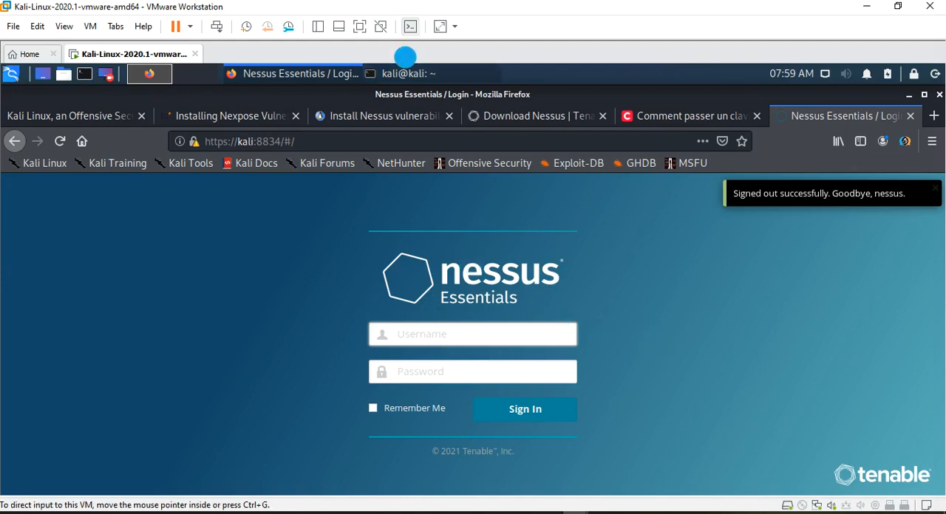
left_click(411, 74)
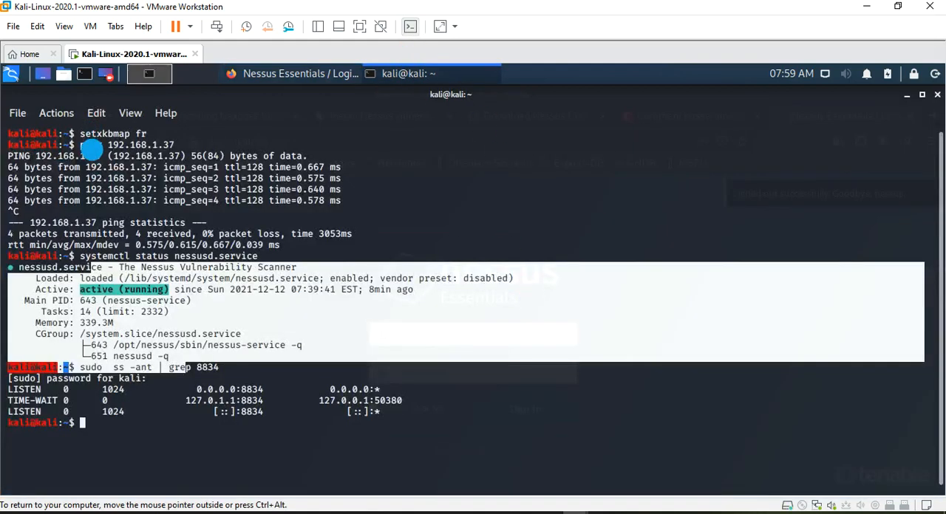
left_click_drag(82, 145, 184, 200)
left_click_drag(292, 208, 350, 210)
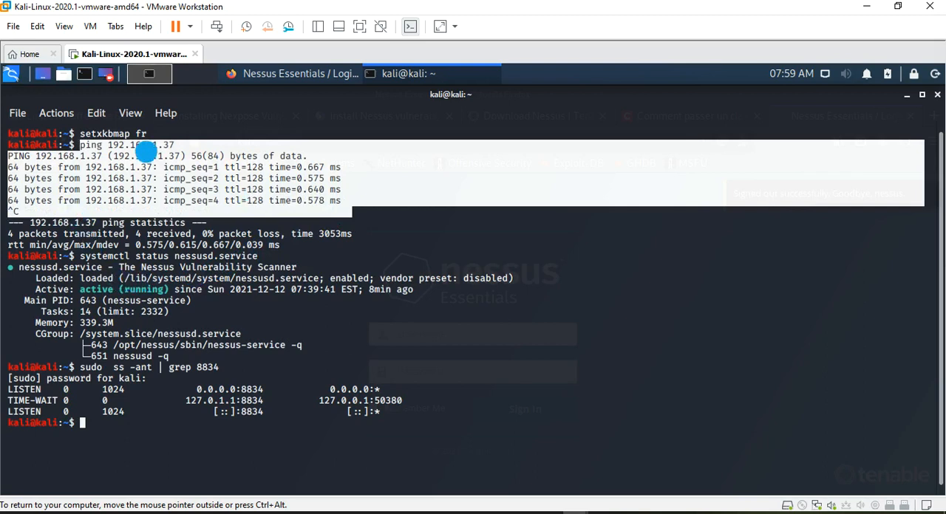
left_click(147, 151)
left_click_drag(80, 256, 213, 358)
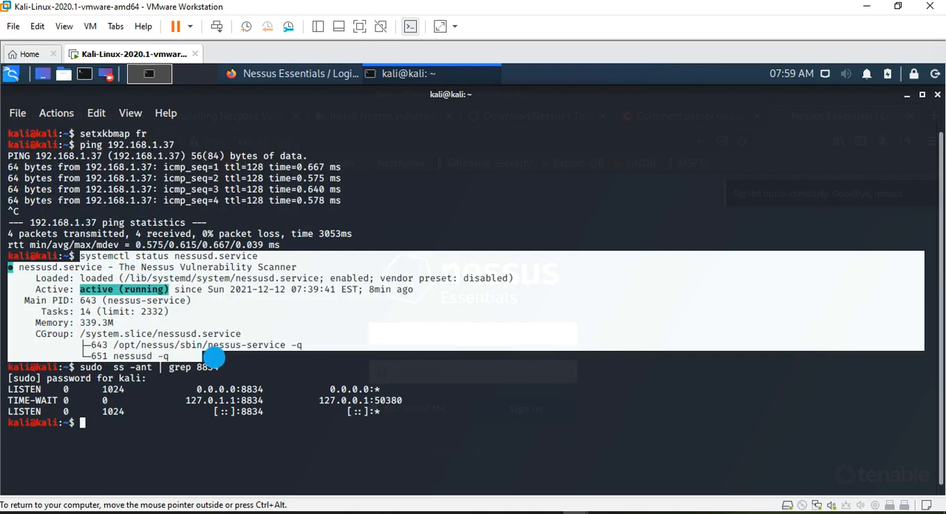
left_click(303, 238)
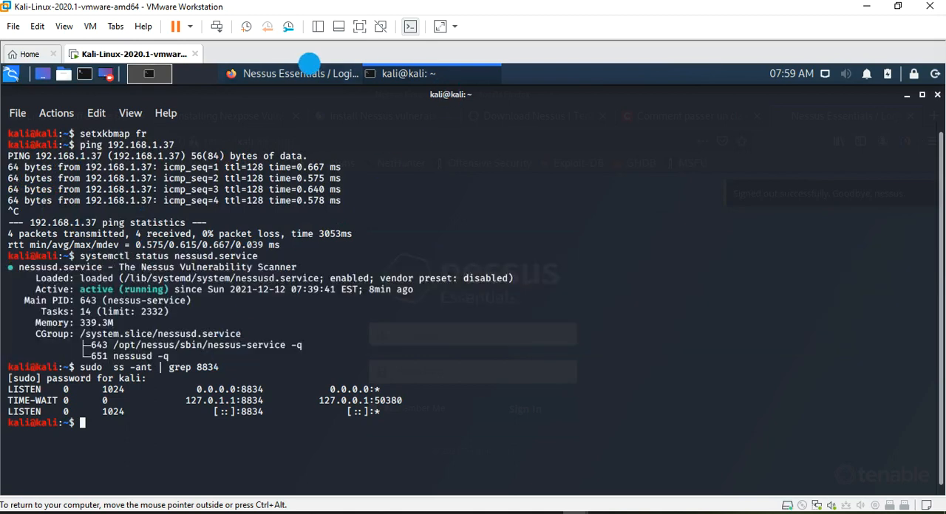
- Sign in to Nessus Essentials as nessus with the account password, without saving the login in Firefox
left_click(304, 75)
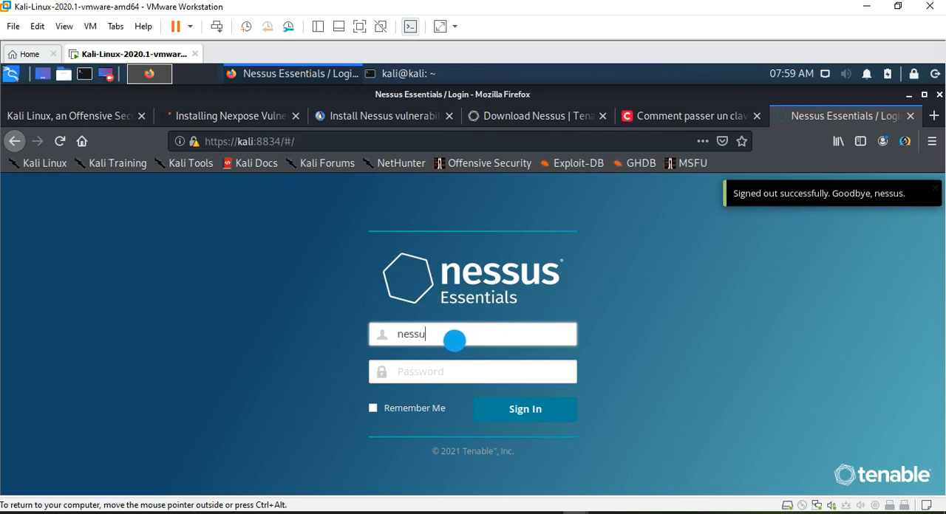
key("Tab")
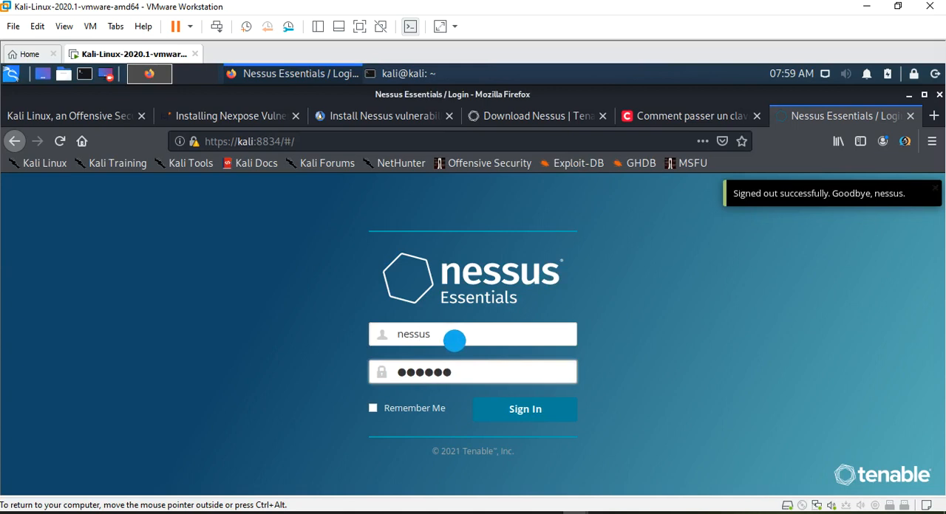
left_click(507, 408)
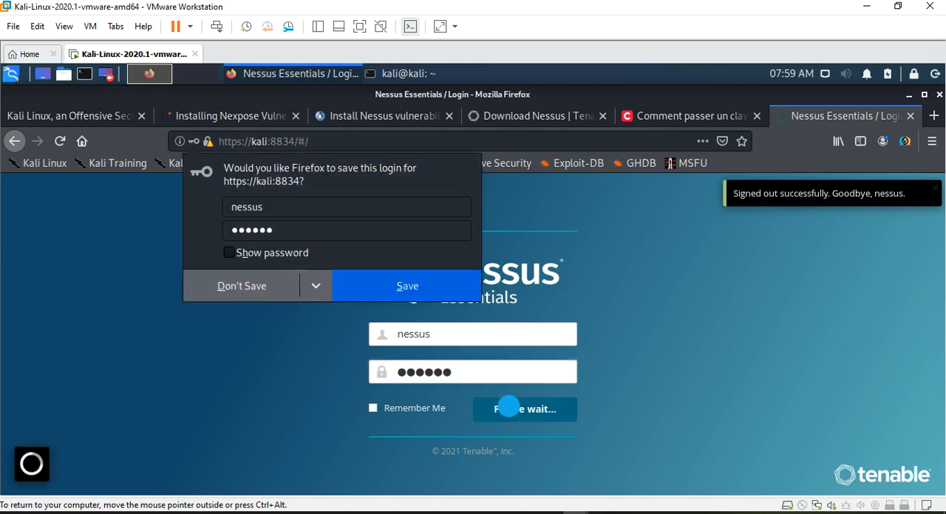
left_click(242, 286)
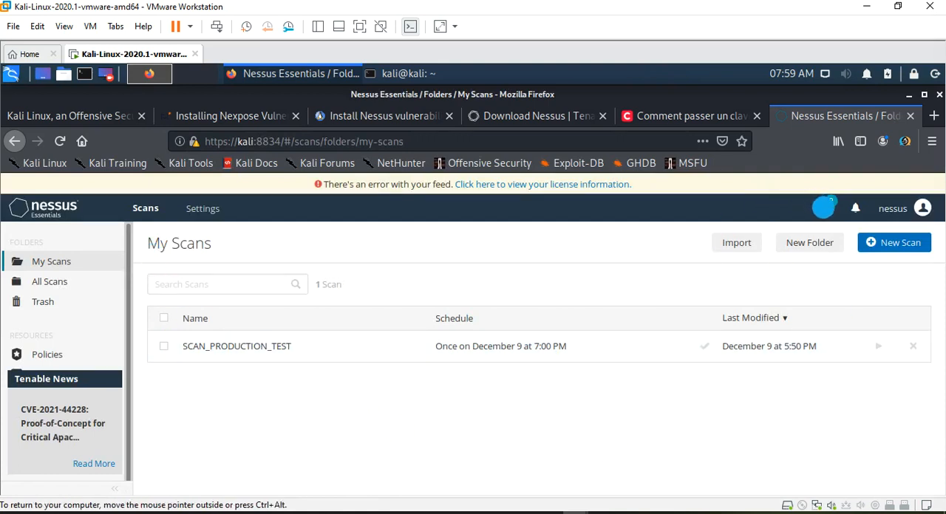
- Read the Log4Shell announcement about CVE-2021-44228 in the Resource Center and close it
left_click(823, 207)
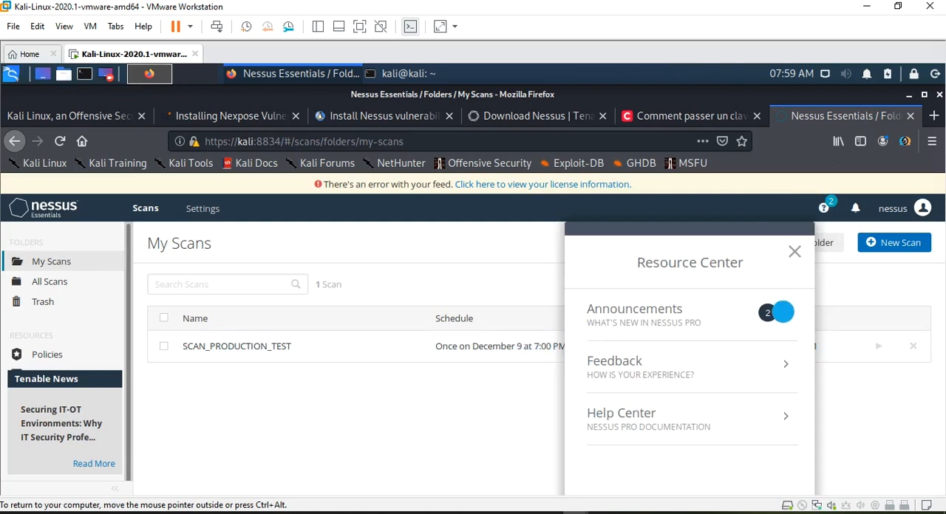
left_click(782, 312)
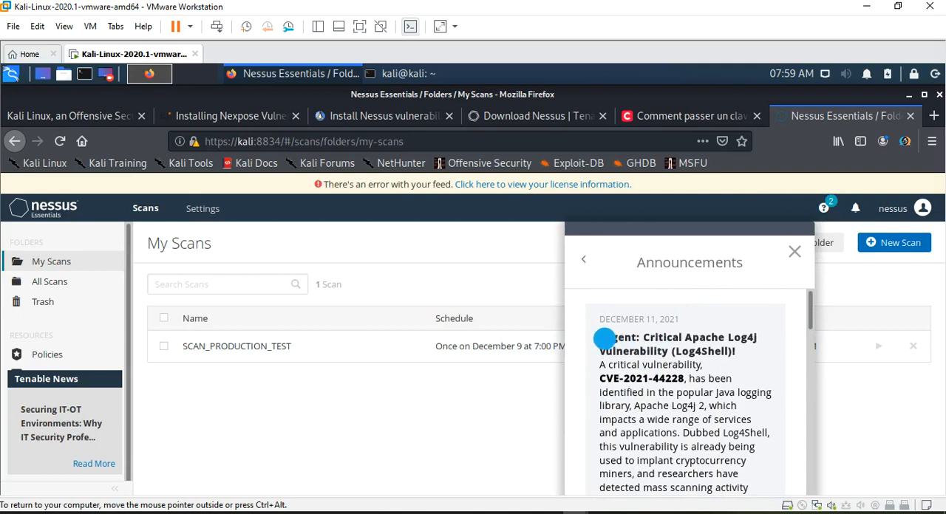
left_click_drag(608, 338, 705, 341)
left_click(706, 349)
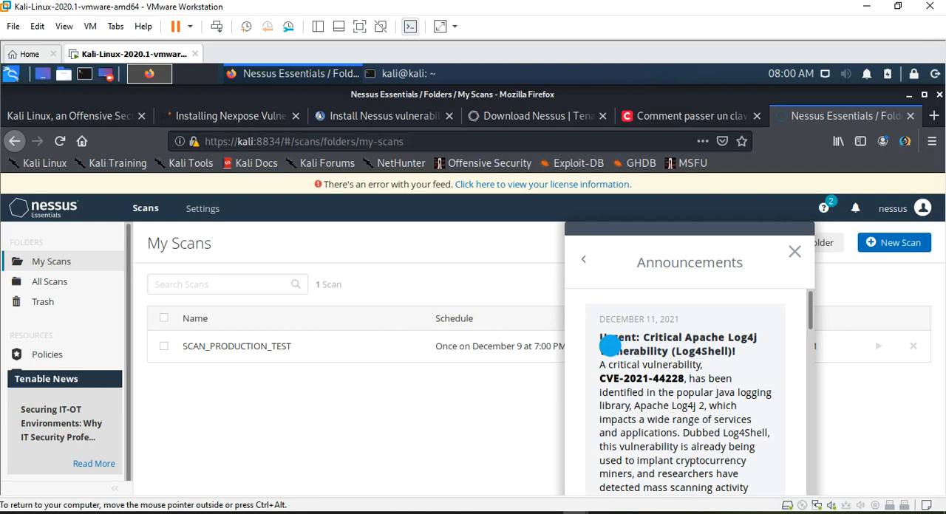
left_click_drag(620, 357, 689, 380)
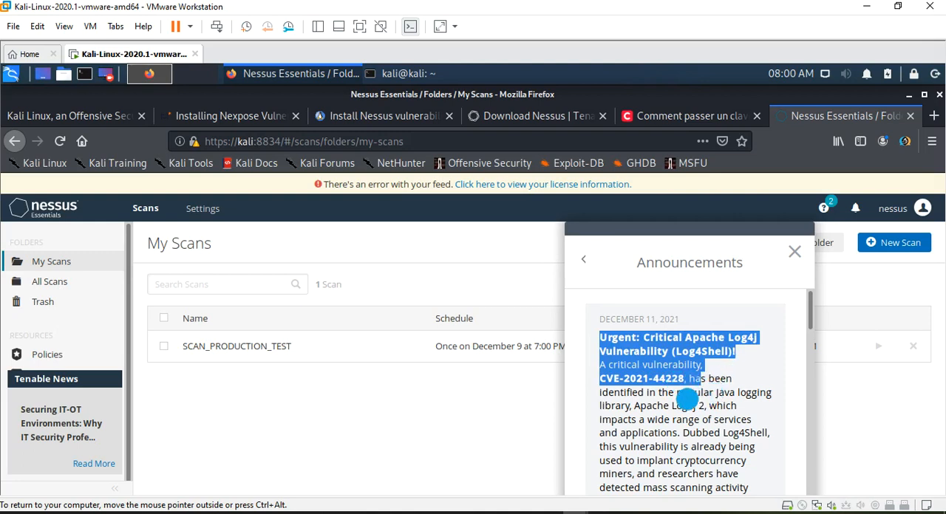
mouse_move(810, 312)
left_mouse_down()
mouse_move(805, 479)
mouse_move(808, 336)
left_mouse_up()
left_click(795, 252)
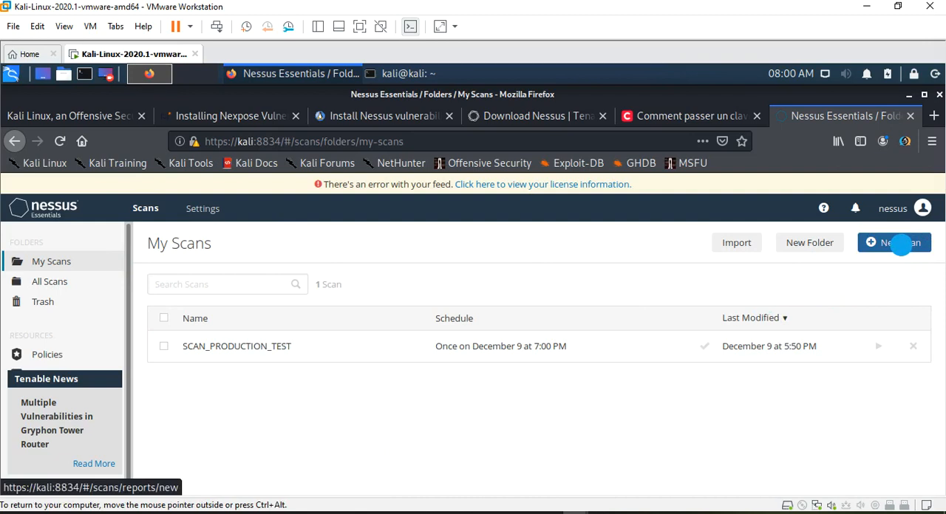
- Create a new scan from the Advanced Scan template after reviewing the discovery, vulnerability and compliance templates
left_click(900, 246)
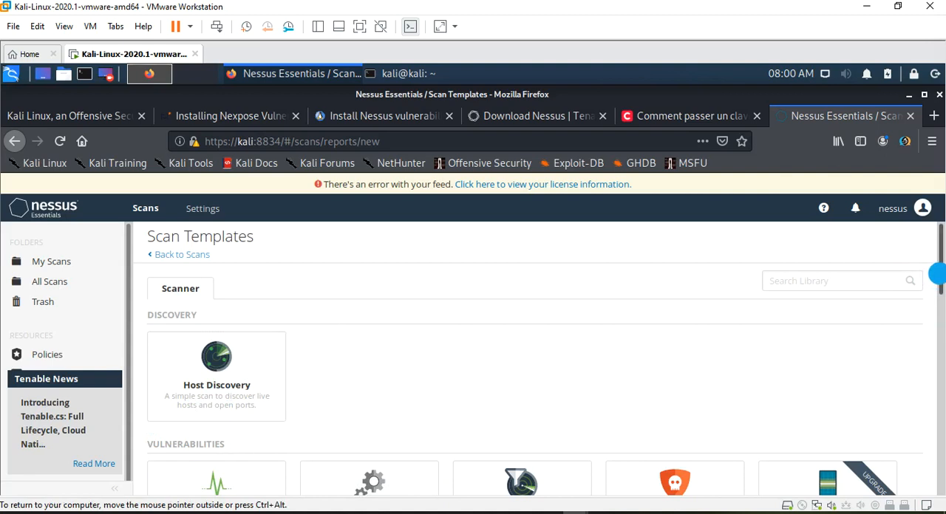
scroll(937, 283, "down", 3)
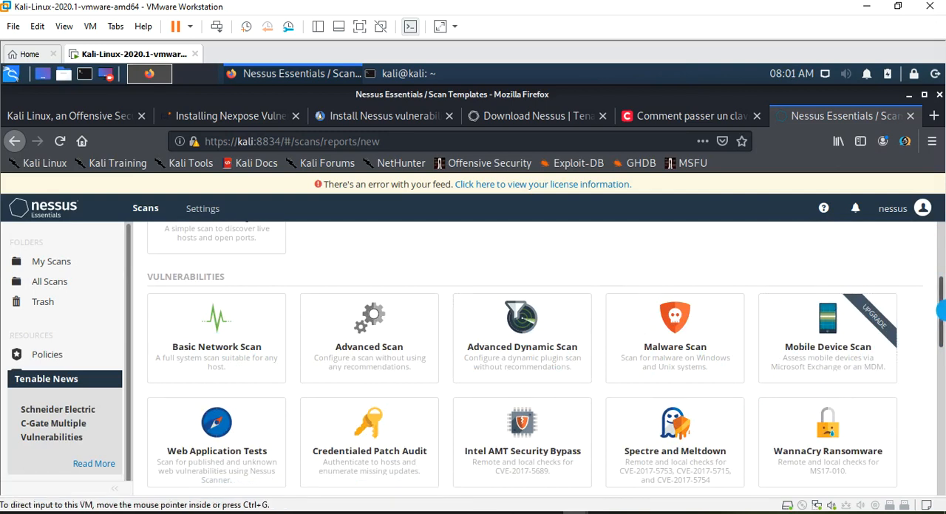
scroll(939, 334, "down", 2)
left_click_drag(941, 334, 941, 360)
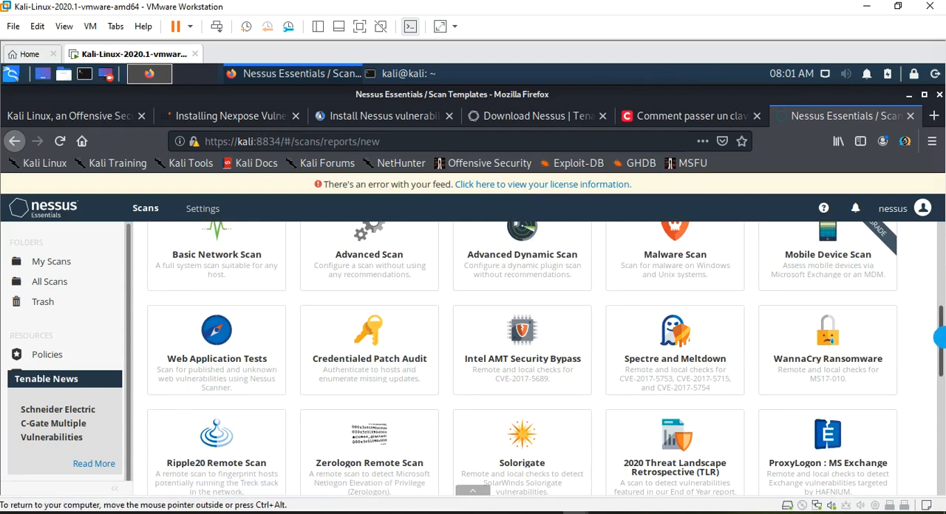
scroll(939, 335, "down", 3)
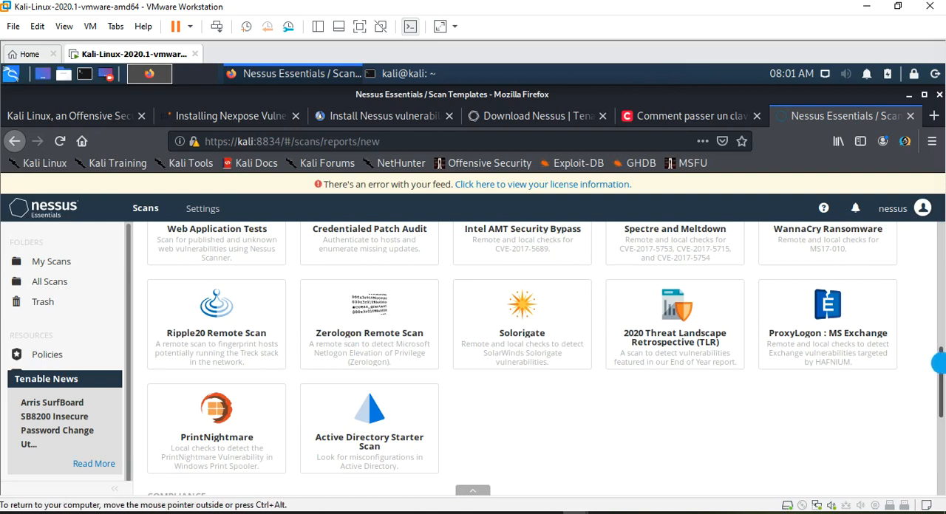
left_click_drag(940, 375, 939, 424)
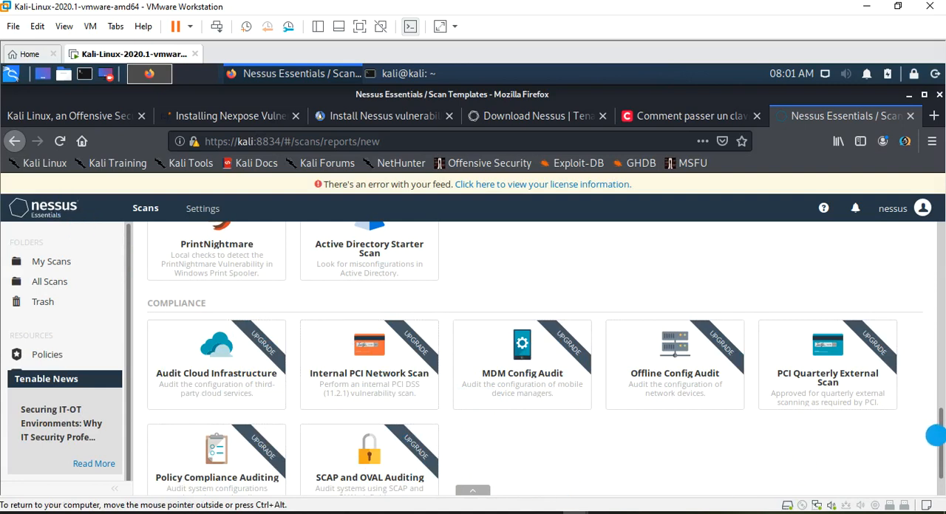
left_click_drag(937, 435, 938, 294)
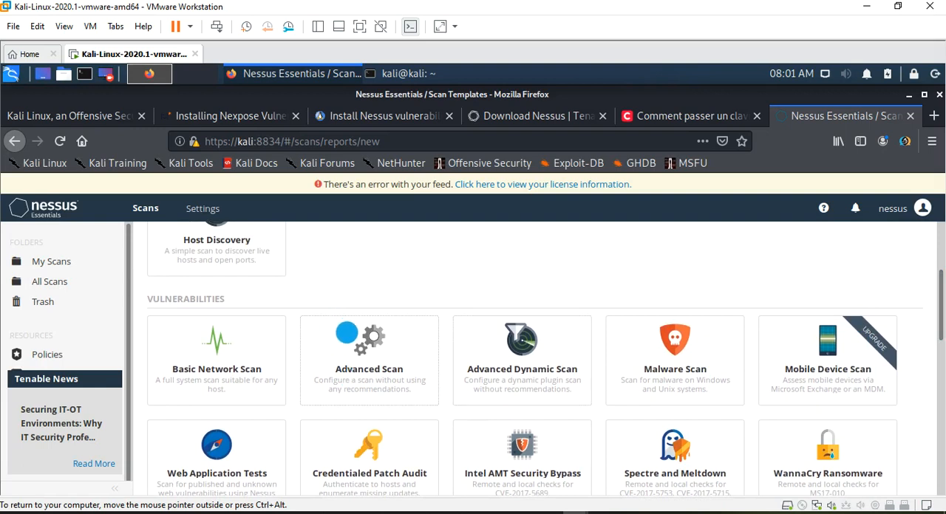
left_click(375, 338)
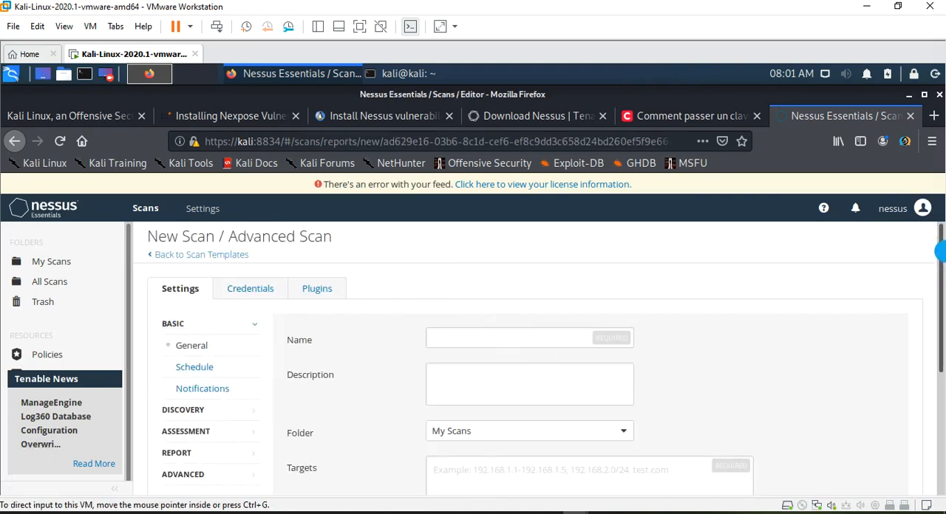
- Name the new scan COMETSSI_SCAN_PRODUCTION
left_click_drag(943, 264, 548, 281)
left_click(435, 297)
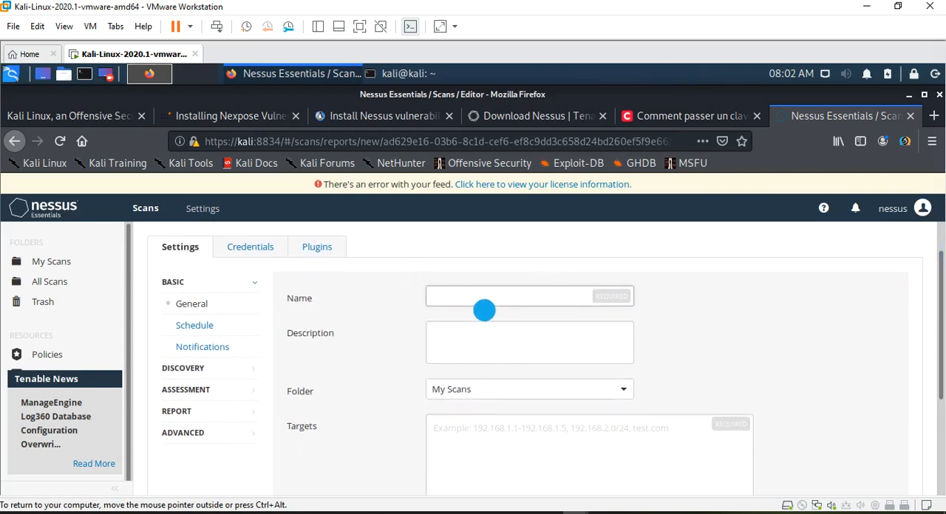
double_click(484, 310)
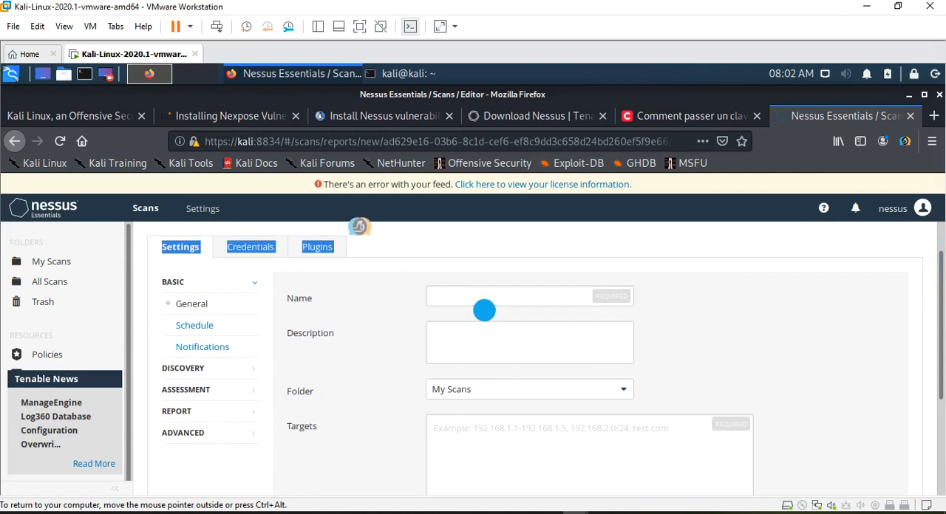
left_click(451, 293)
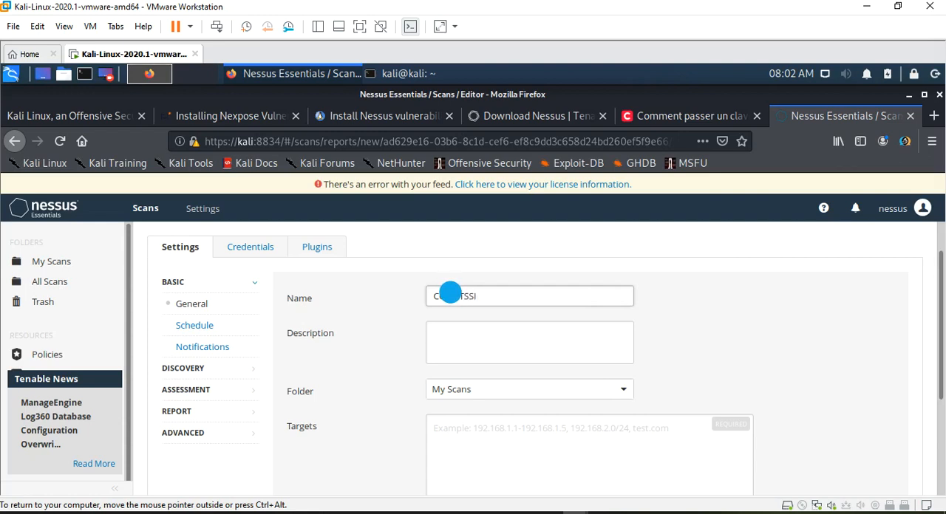
type("N")
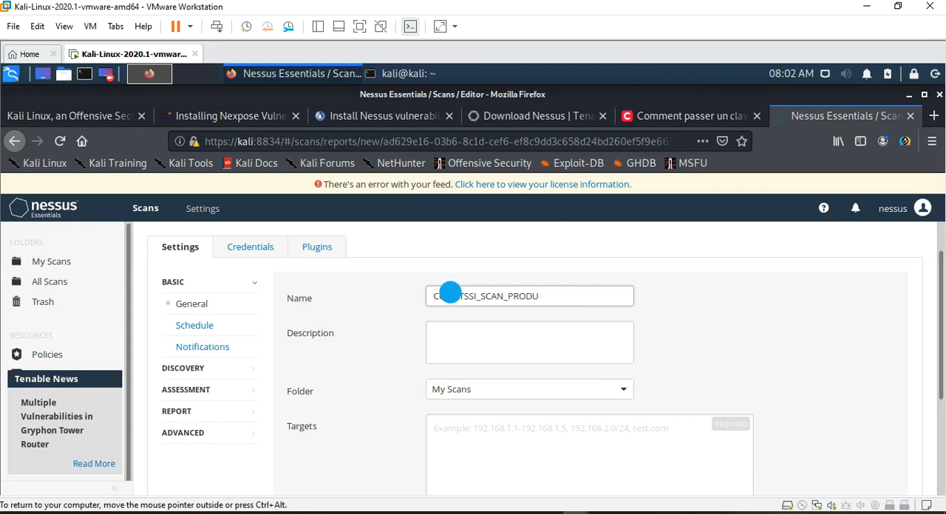
type("_PRODUCTION")
- Leave the description empty and set the scan target to 192.168.1.37
left_click(452, 341)
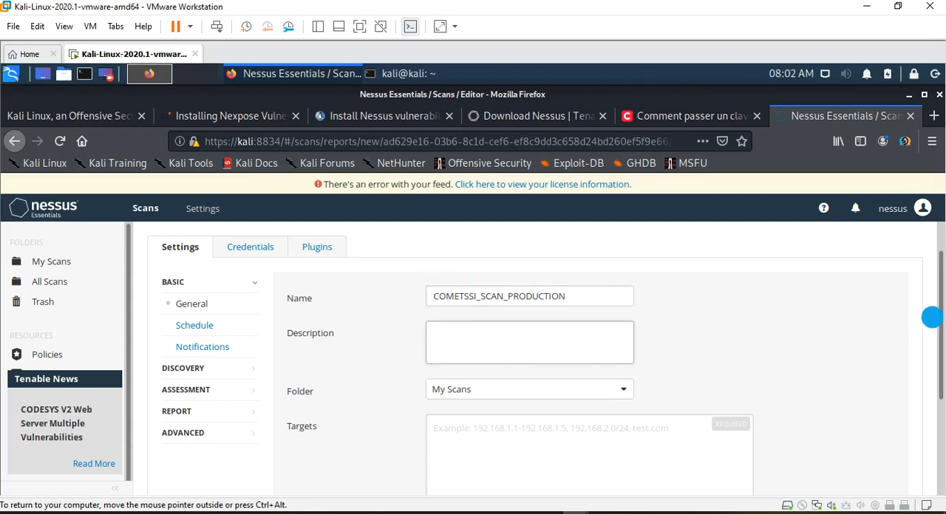
scroll(935, 288, "down", 1)
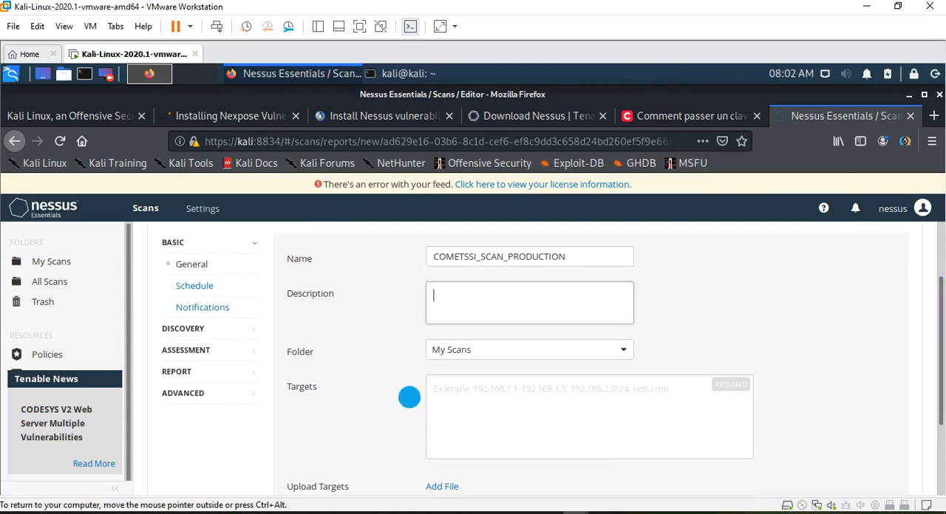
left_click(448, 386)
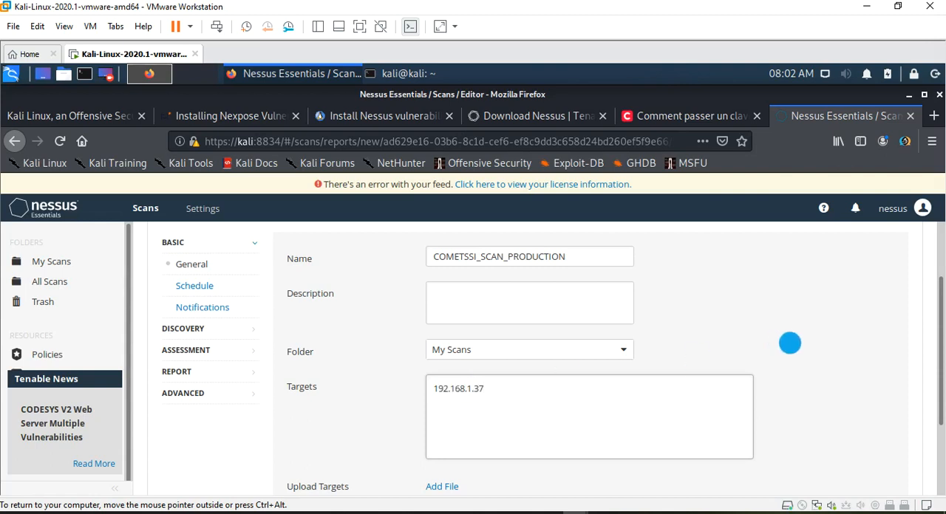
mouse_move(939, 292)
left_mouse_down()
mouse_move(938, 299)
mouse_move(939, 289)
left_mouse_up()
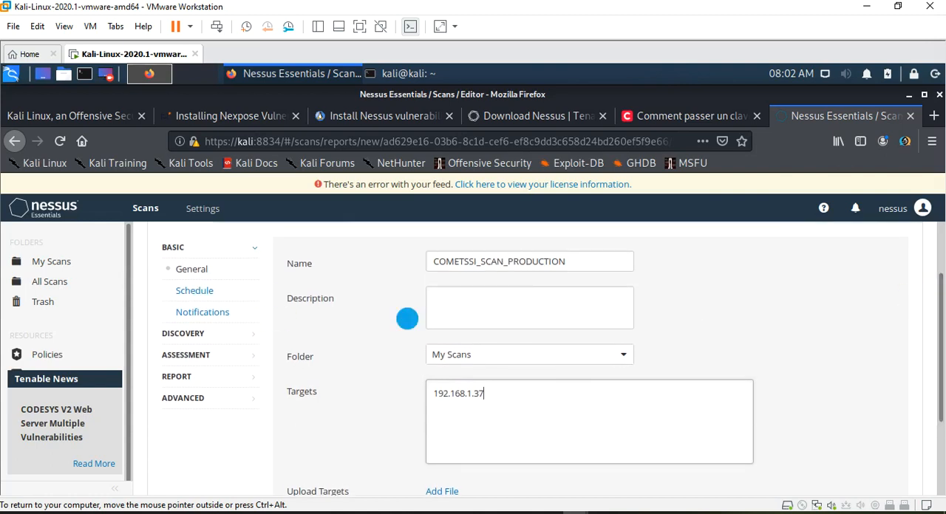
- Enable the scan's schedule, try the Daily frequency and set the frequency back to Once
left_click(187, 290)
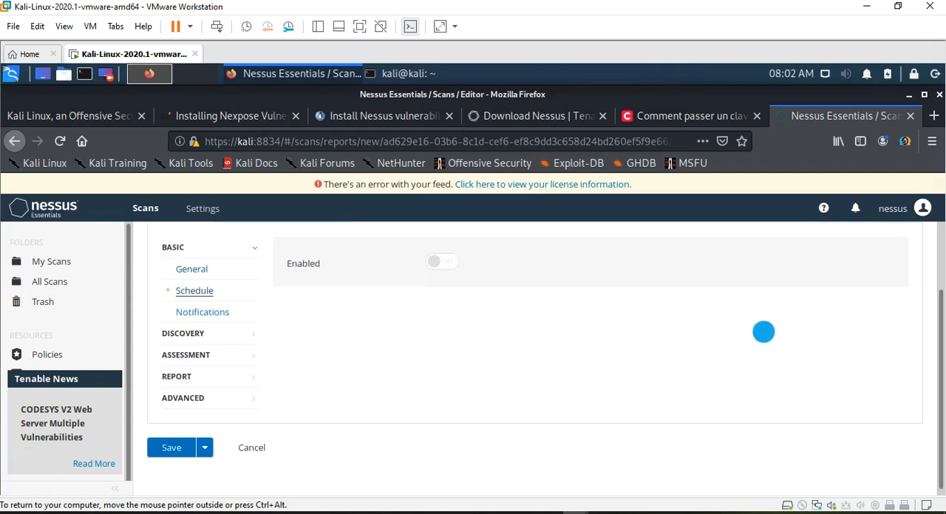
left_click(447, 262)
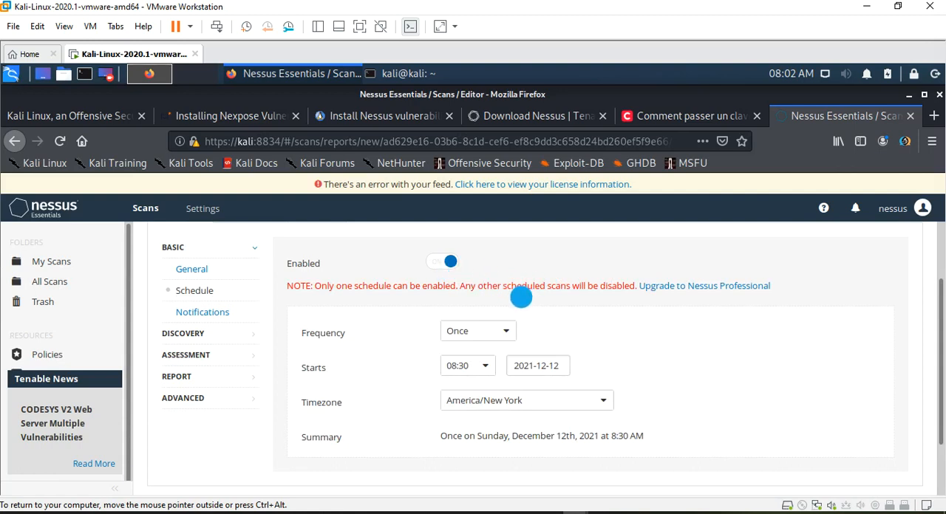
left_click(512, 330)
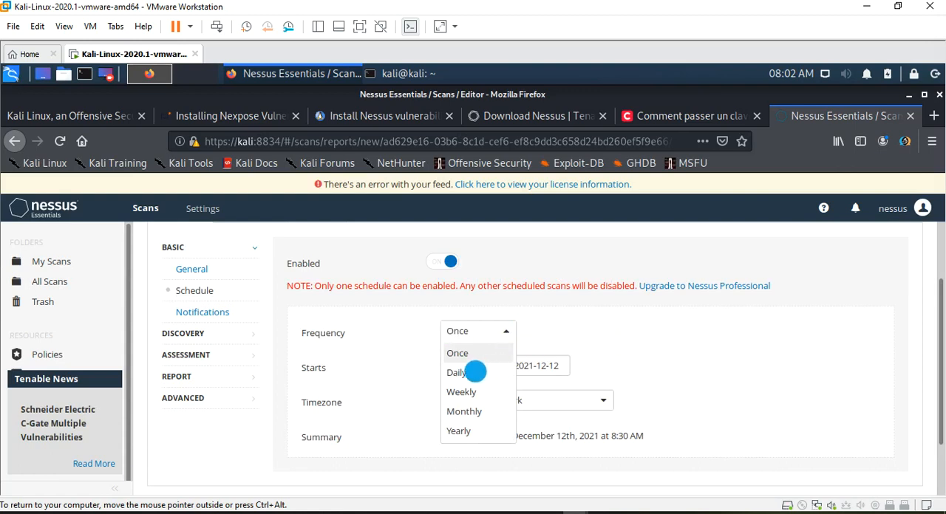
left_click(471, 374)
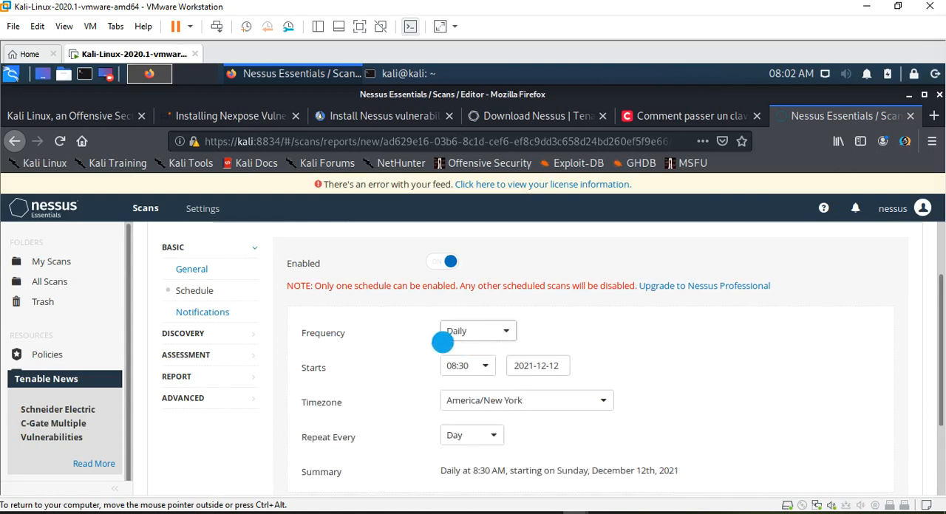
left_click(508, 330)
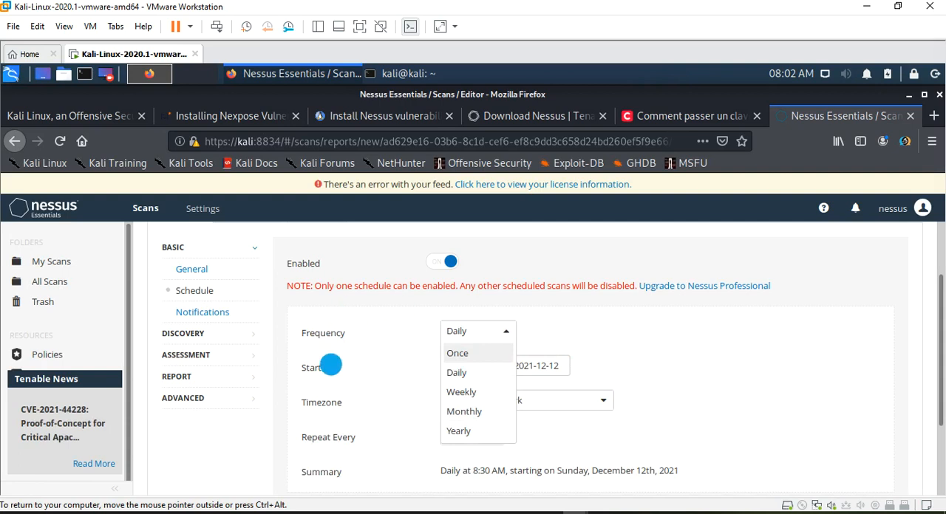
left_click(465, 354)
- Set the scheduled scan's start time to 20:30
left_click(462, 368)
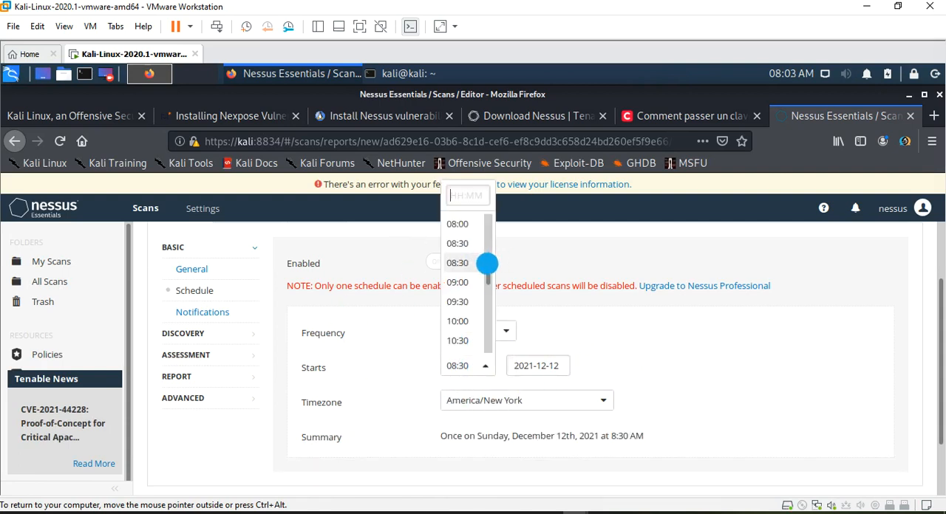
left_click(487, 292)
left_click_drag(488, 297, 488, 324)
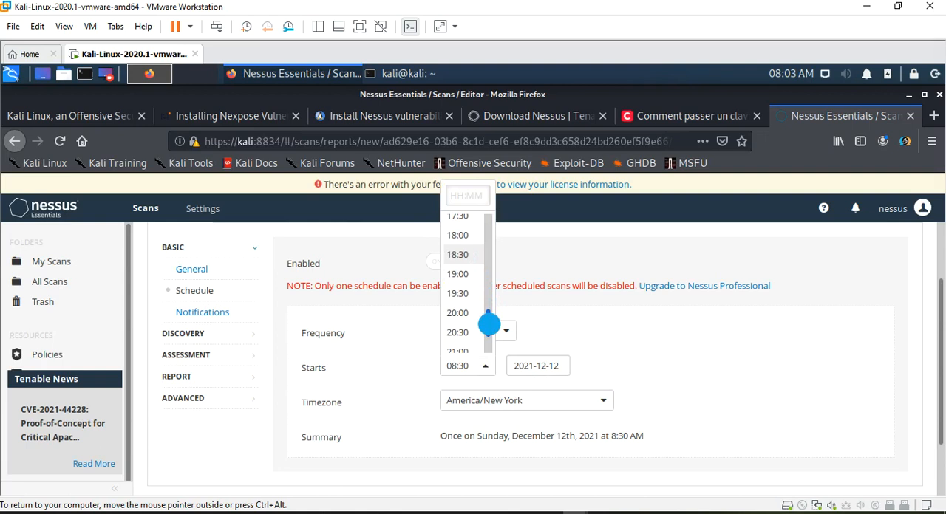
left_click(461, 332)
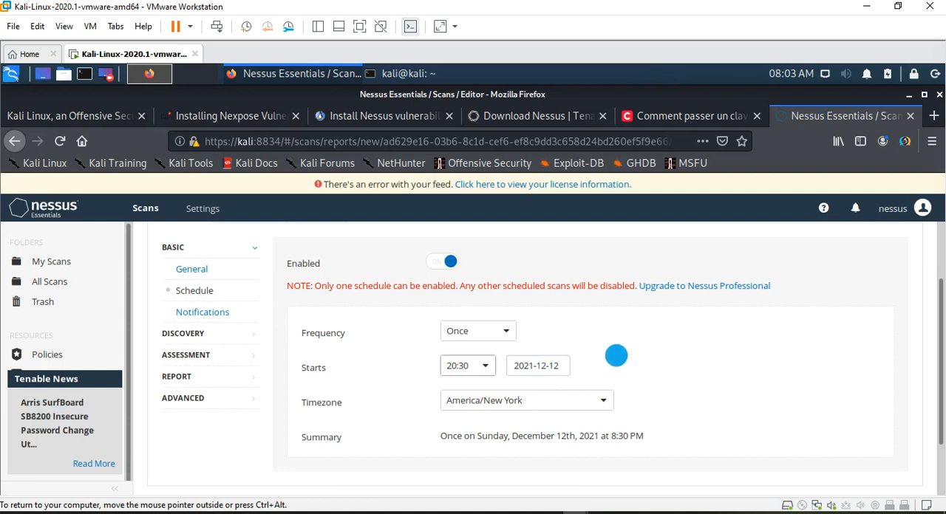
left_click(704, 350)
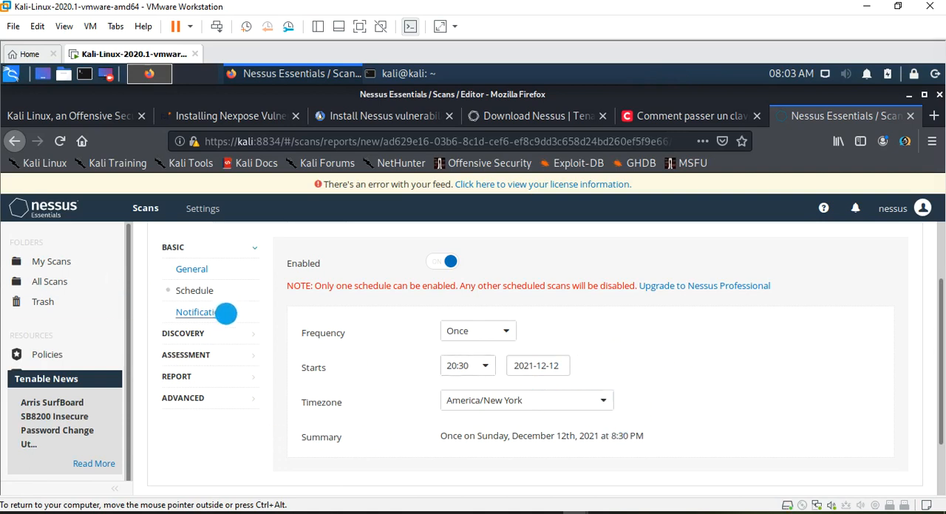
- Review the scan's notification settings, including the email recipients field, without entering an address
left_click(224, 312)
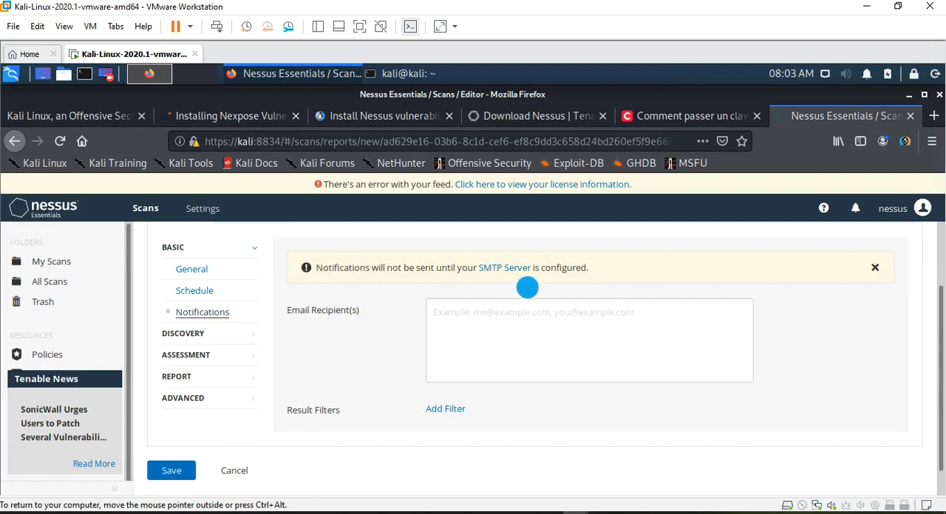
left_click(507, 335)
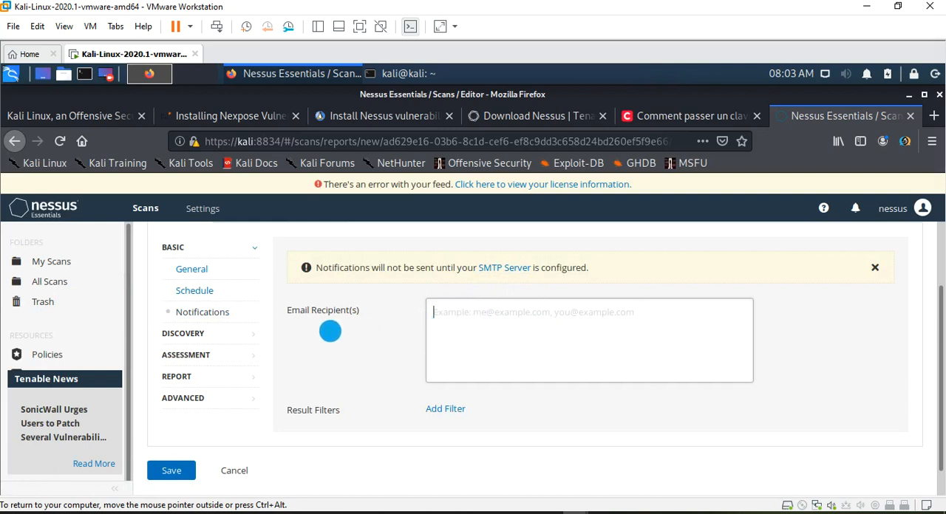
mouse_move(284, 308)
left_mouse_down()
mouse_move(359, 311)
mouse_move(289, 311)
left_mouse_up()
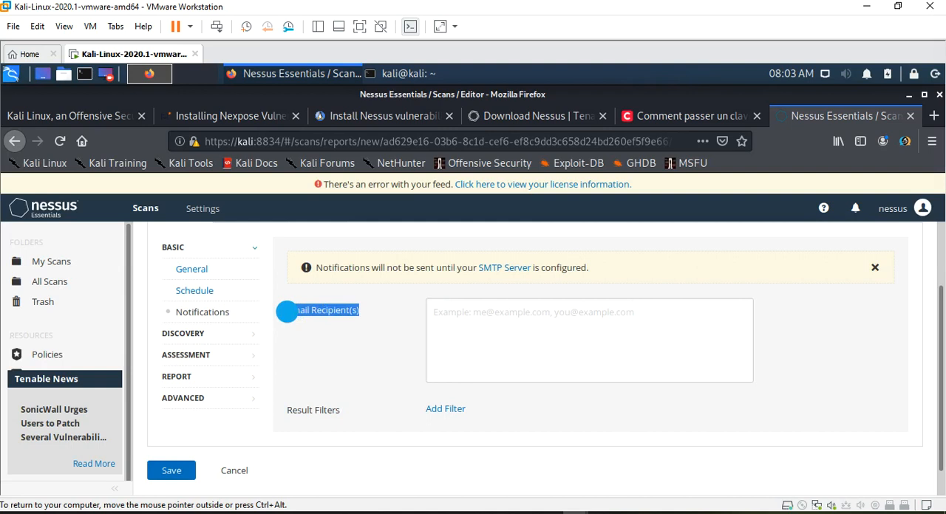
left_click(477, 321)
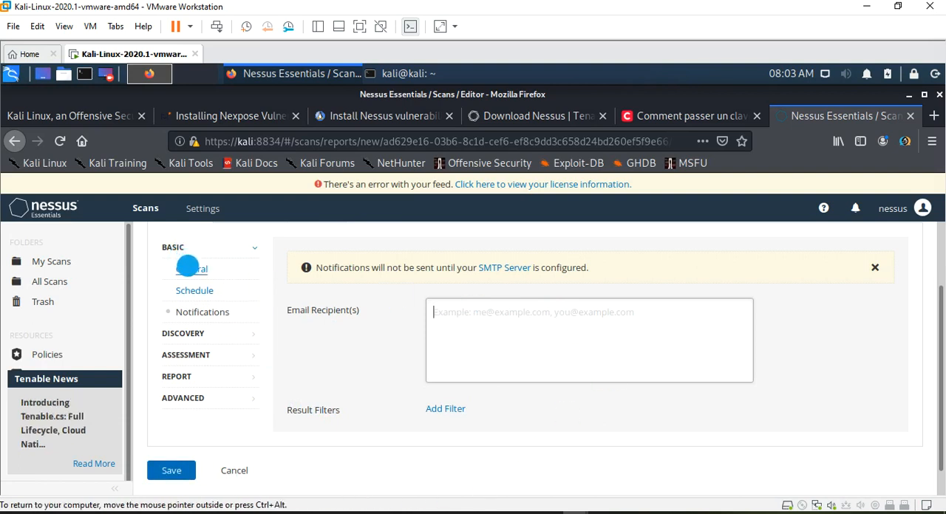
- Recheck the scan's general settings and examine the host credential types available for it
left_click(190, 269)
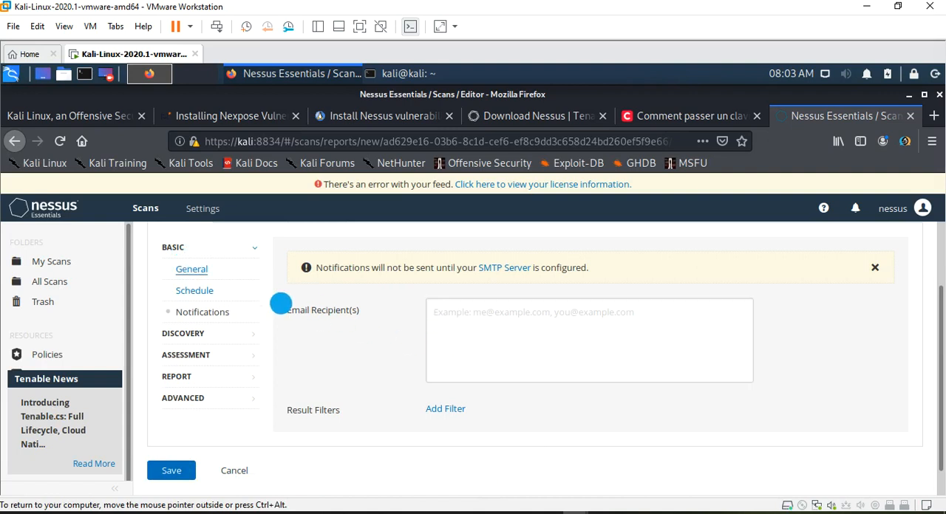
scroll(388, 428, "down", 3)
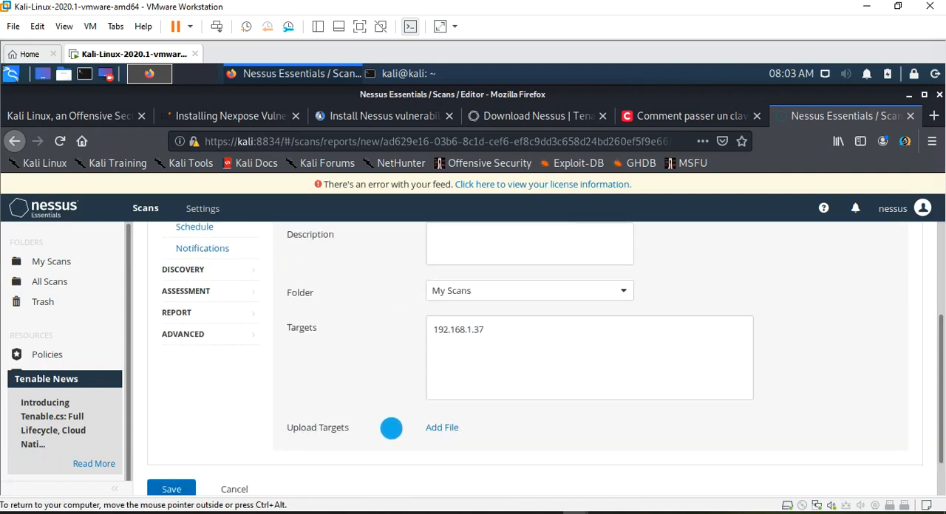
scroll(391, 429, "up", 3)
left_click(243, 251)
scroll(570, 373, "down", 1)
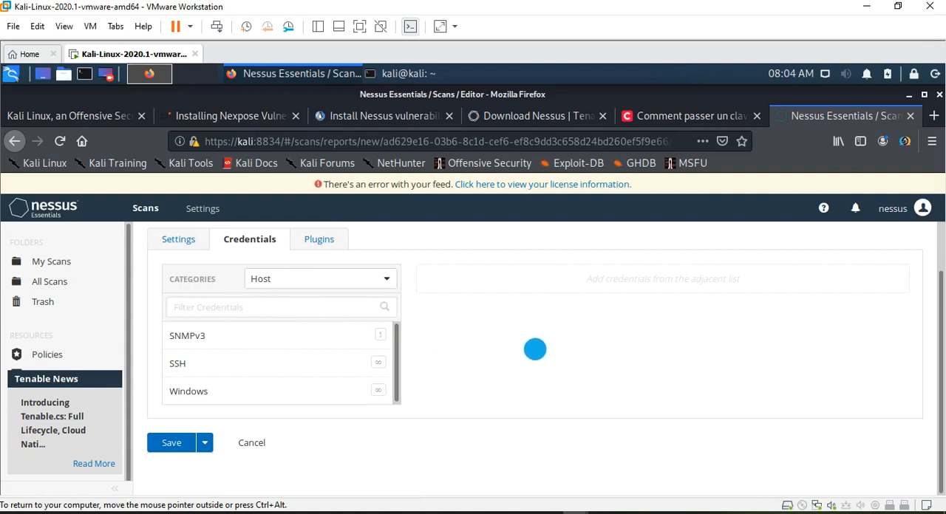
scroll(535, 349, "up", 1)
scroll(544, 359, "down", 1)
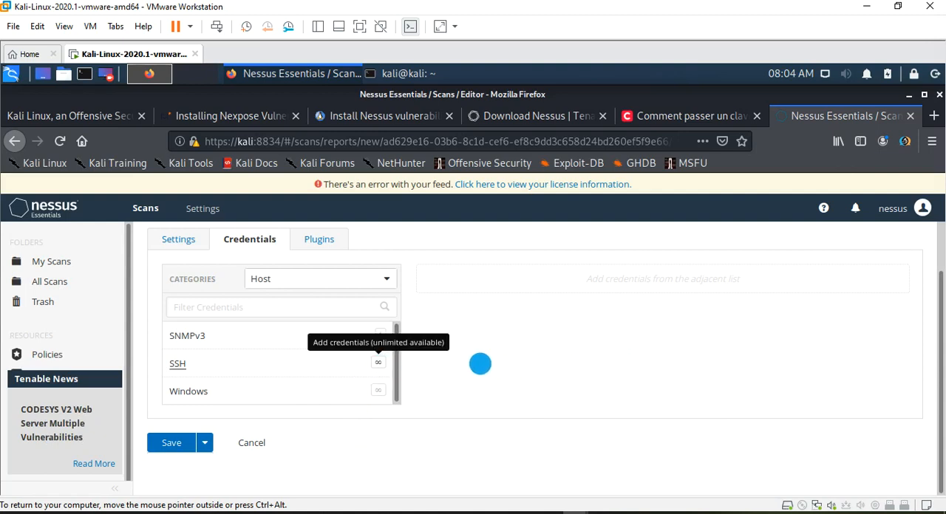
- Add an SSH credential entry, examine its authentication method options and remove the entry without filling it in
left_click(378, 362)
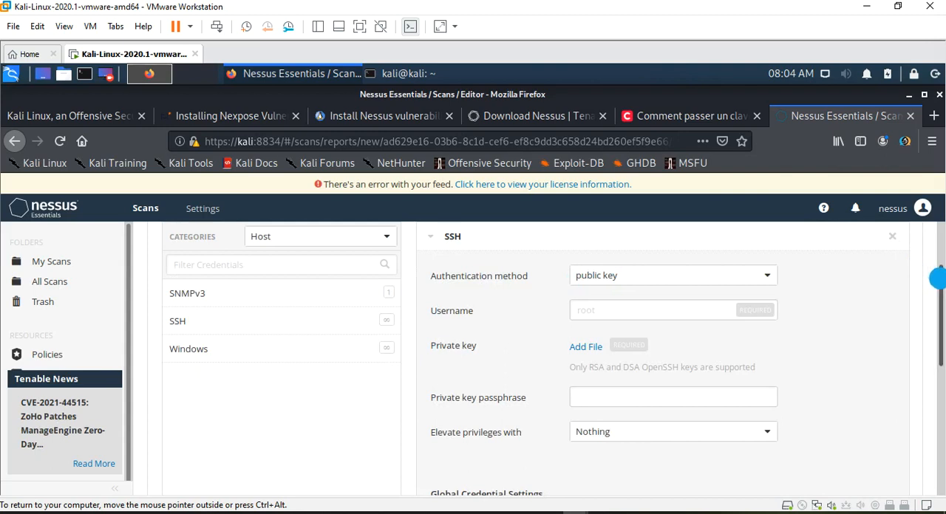
left_click_drag(939, 279, 939, 274)
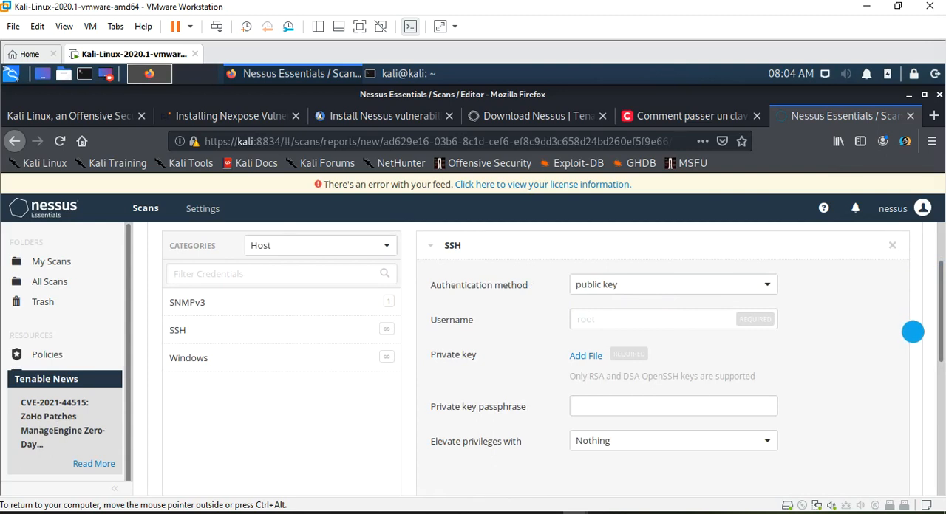
left_click(772, 289)
left_click(772, 289)
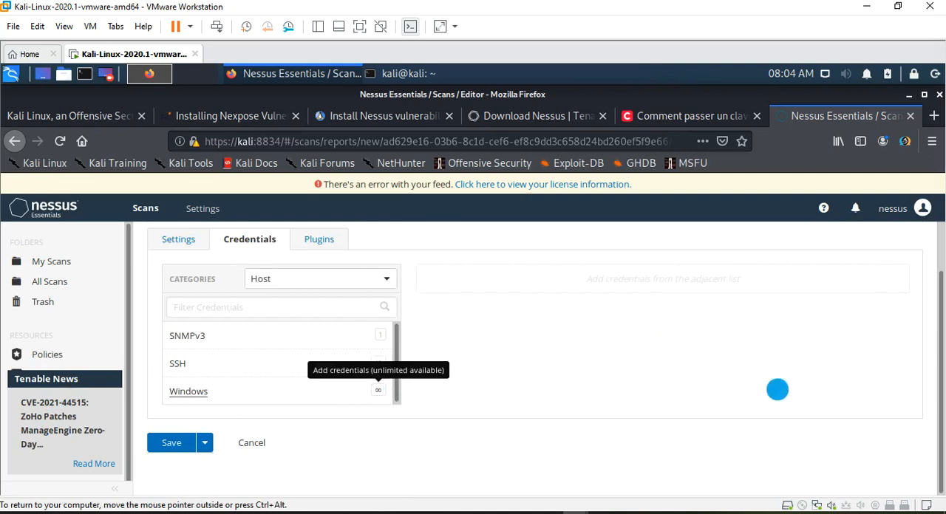
- Add a Windows credential entry, examine its authentication method and username fields, and remove it without filling it in
left_click(379, 390)
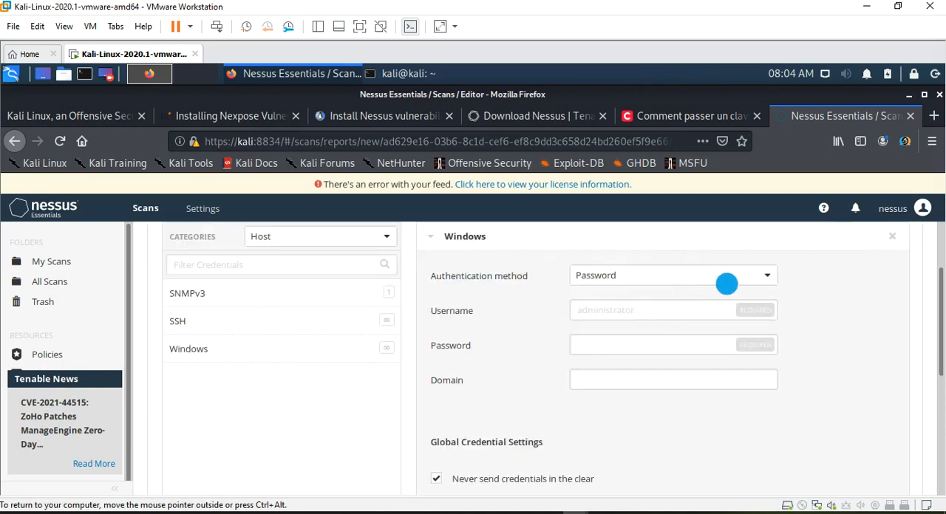
left_click(773, 275)
left_click(773, 275)
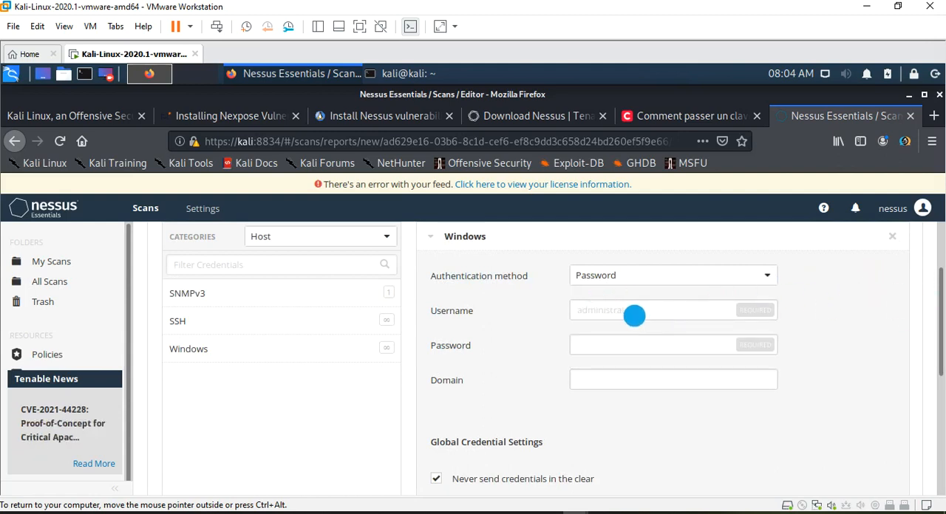
left_click(633, 318)
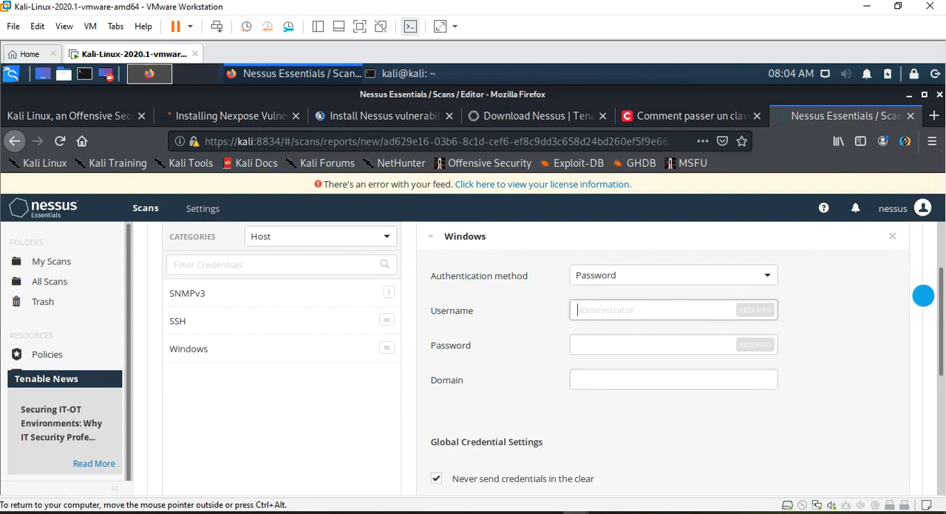
left_click(894, 236)
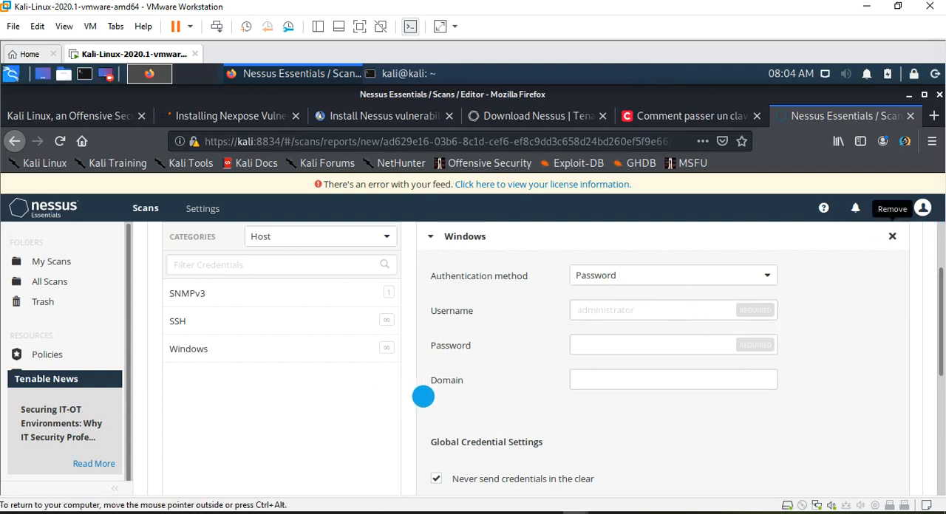
- Examine the scan's plugin families and list the plugins in AIX Local Security Checks
left_click(318, 238)
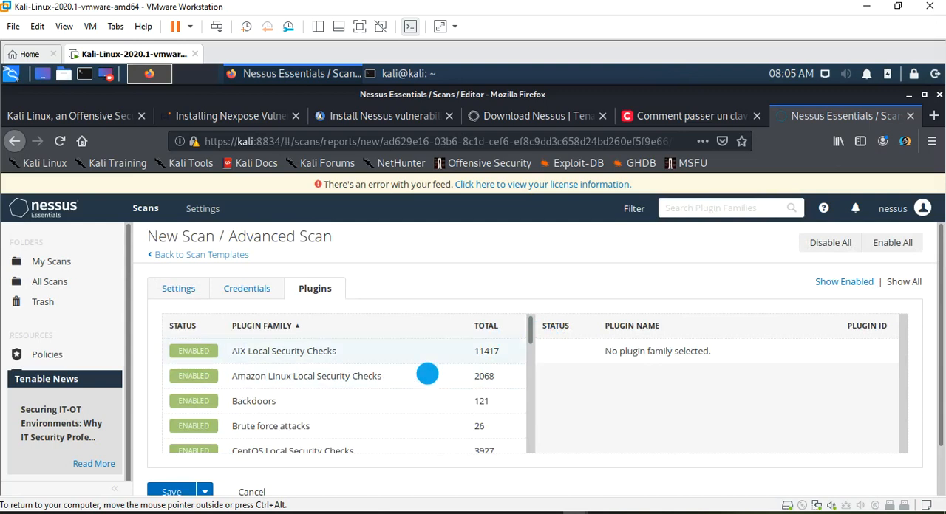
scroll(529, 331, "down", 2)
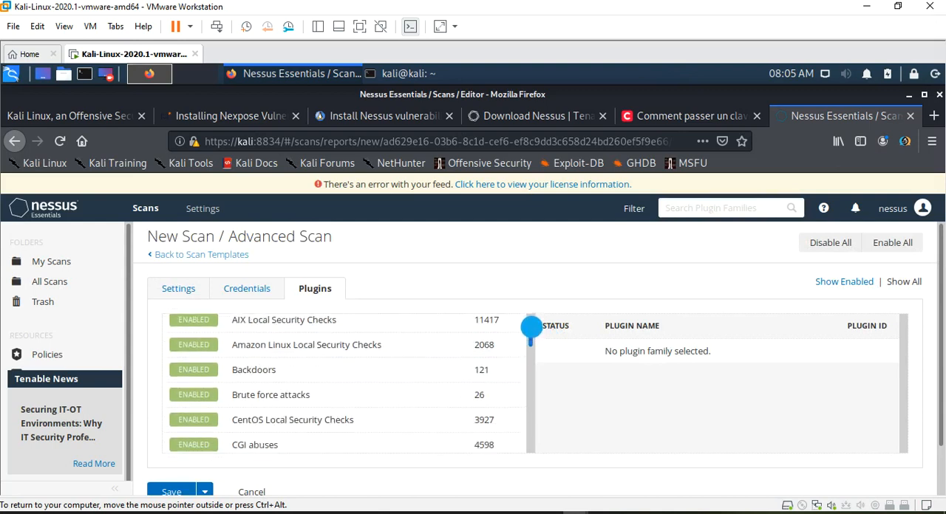
scroll(530, 321, "up", 2)
left_click(499, 355)
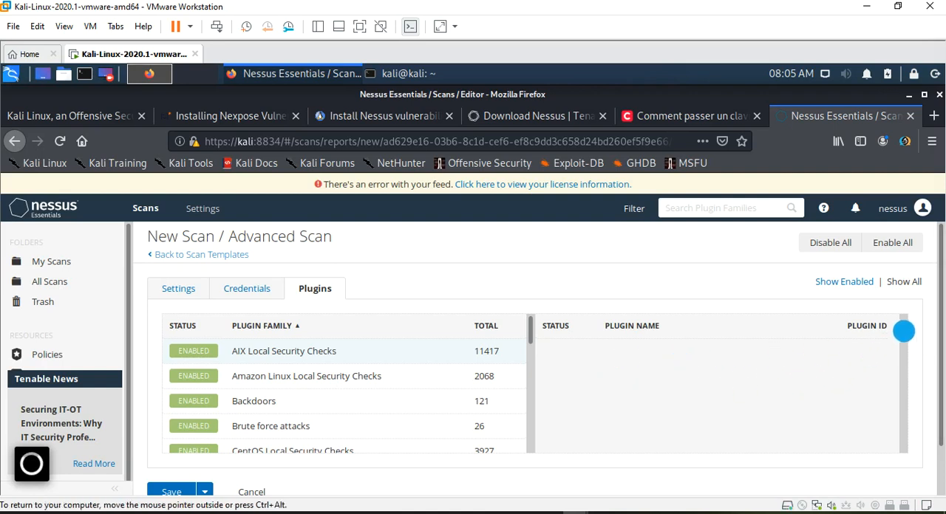
scroll(666, 372, "down", 2)
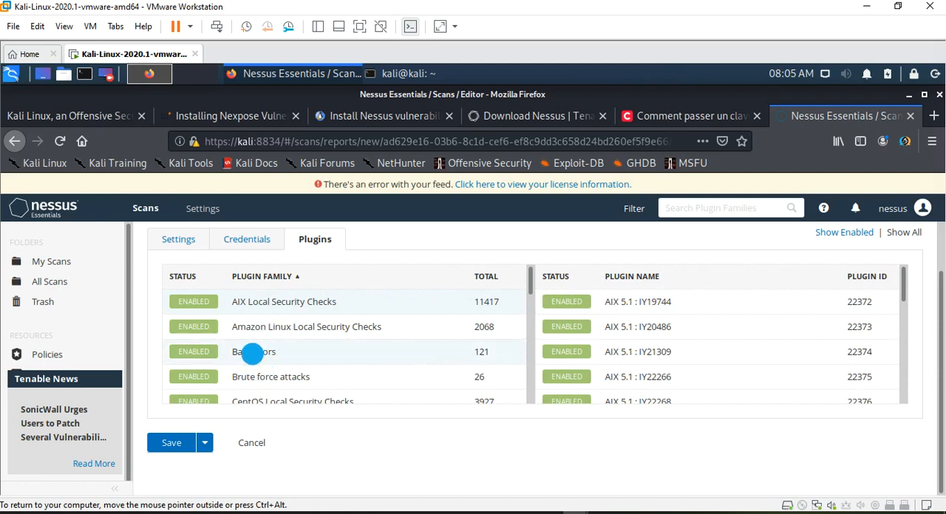
- Read the details of the 4553 Parasite Mothership Backdoor Detection plugin in the Backdoors family, close them and browse further plugin families
left_click(252, 353)
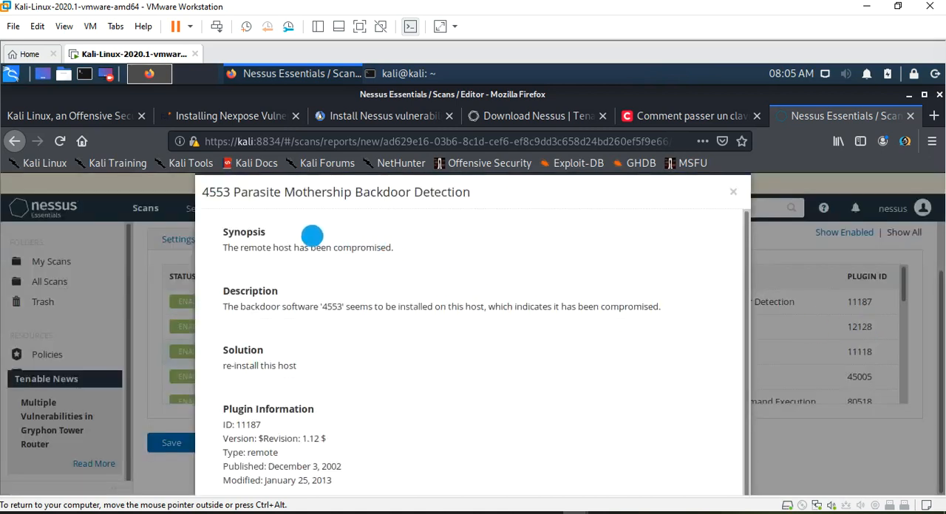
left_click_drag(233, 192, 554, 211)
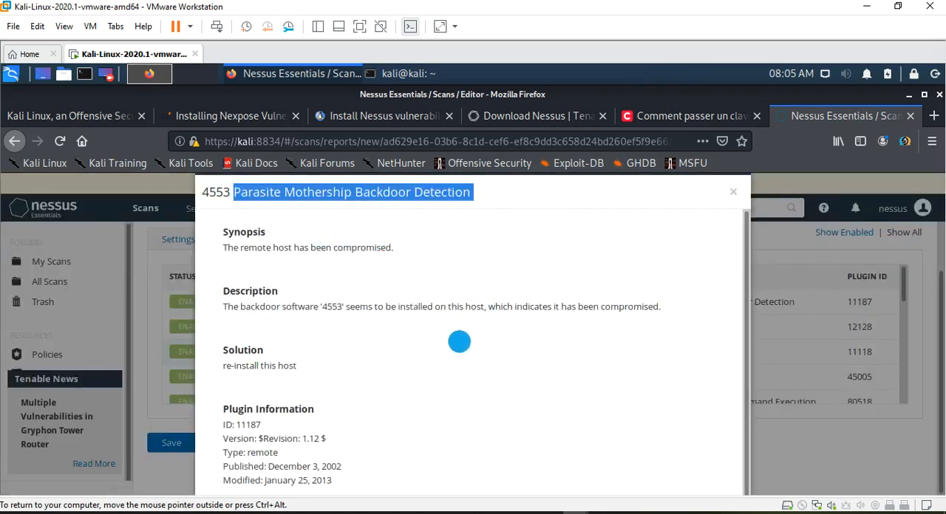
left_click_drag(232, 251, 416, 245)
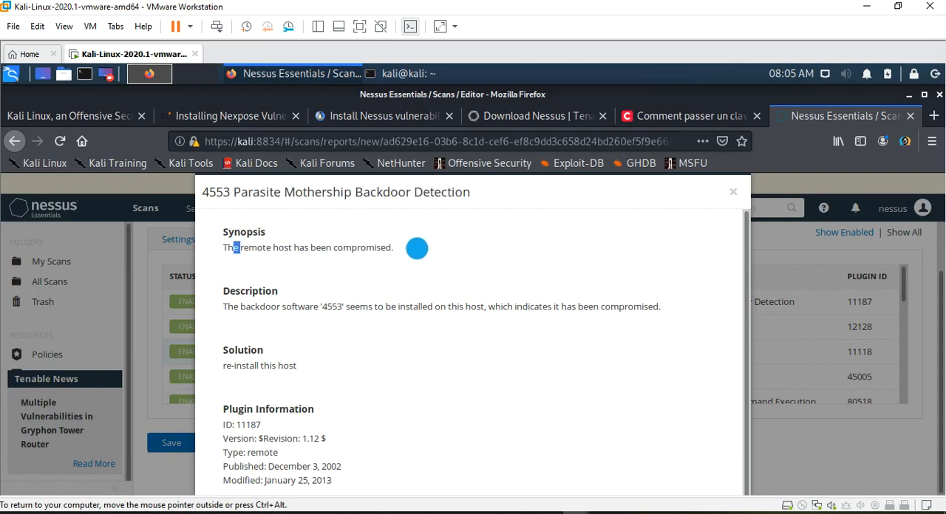
left_click_drag(280, 306, 396, 307)
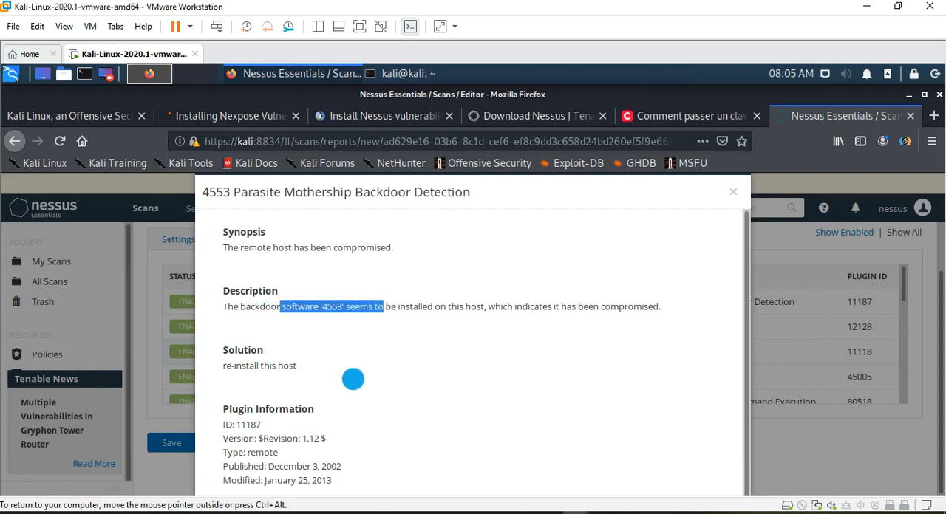
scroll(353, 379, "down", 1)
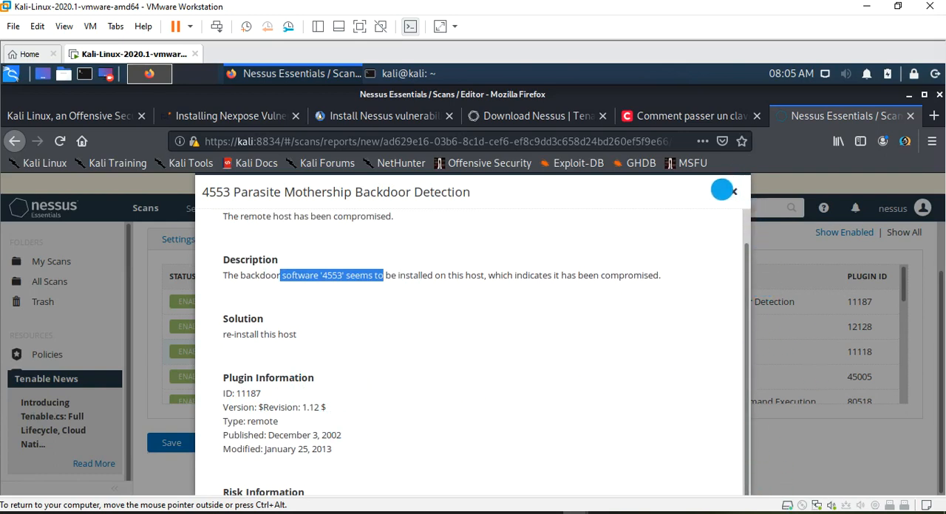
left_click(732, 191)
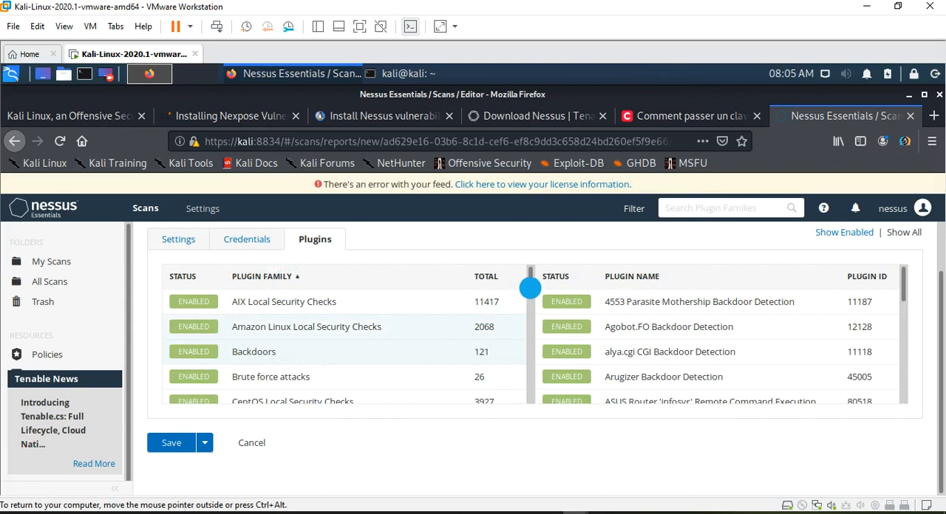
left_click_drag(529, 299, 528, 330)
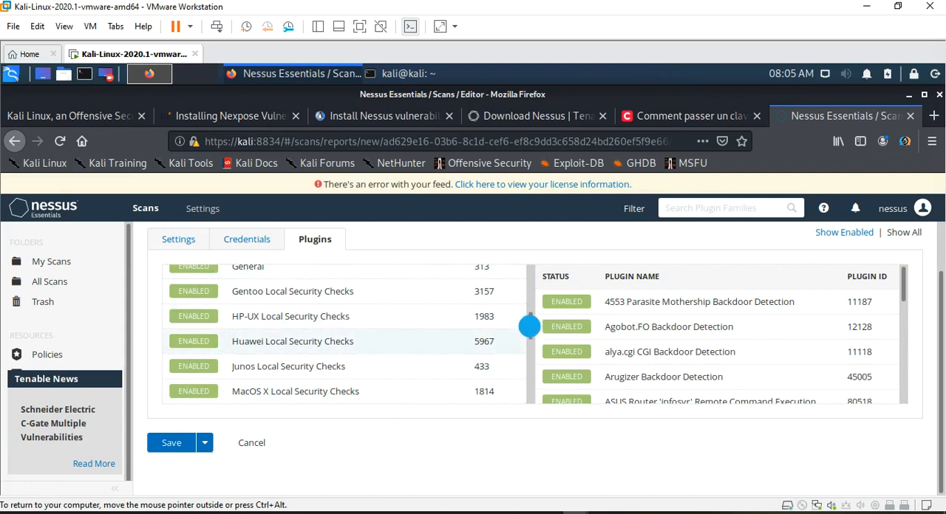
- Disable the AIX Local Security Checks plugin family and enable it again
left_click_drag(527, 323, 533, 276)
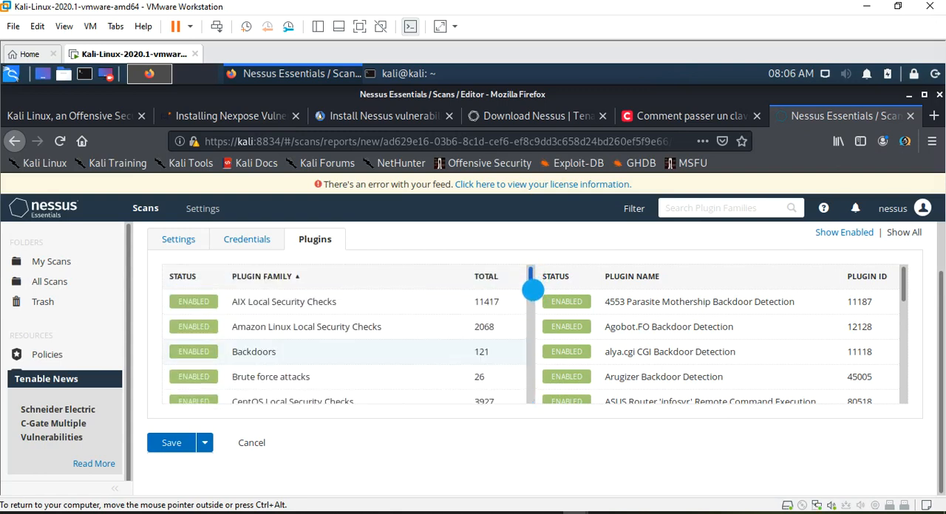
scroll(532, 290, "down", 1)
scroll(532, 289, "up", 1)
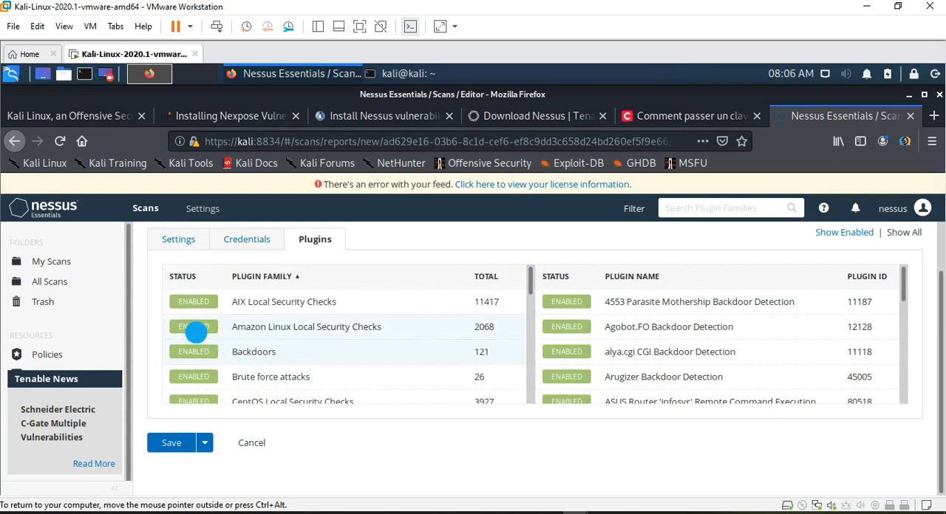
left_click(203, 324)
left_click(203, 305)
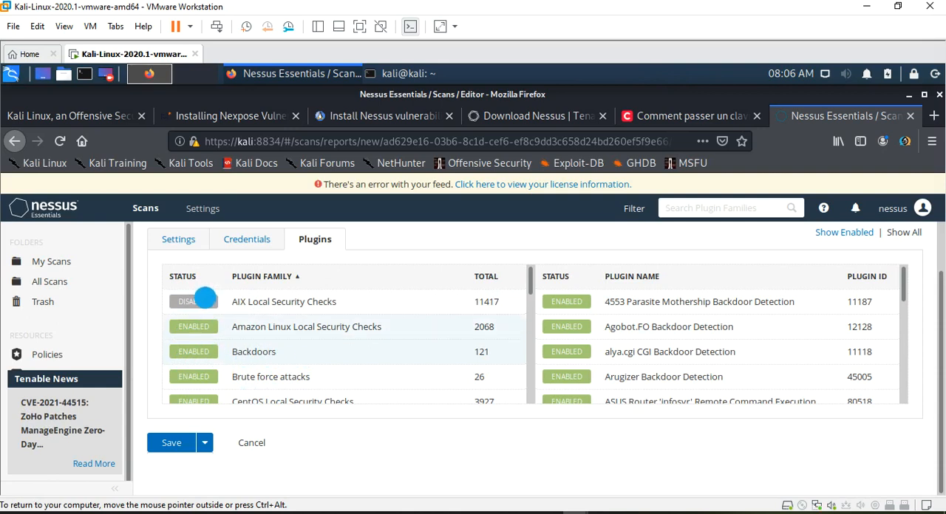
left_click(205, 300)
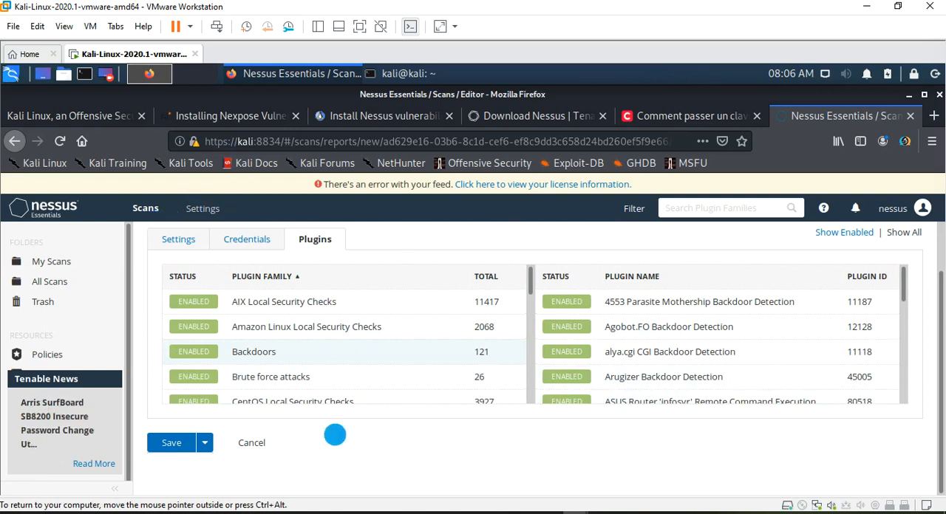
- Save the scan, accept disabling the other scan's schedule, and open COMETSSI_SCAN_PRODUCTION
left_click(172, 443)
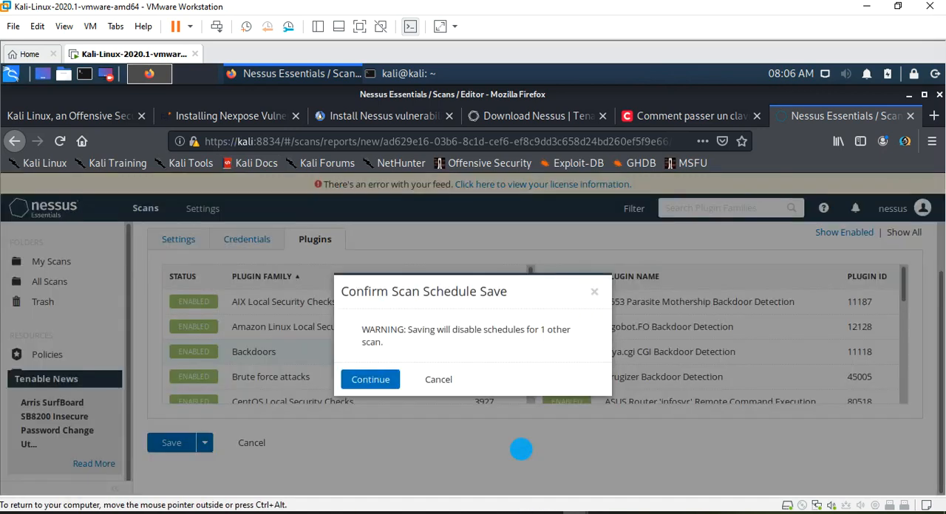
left_click(370, 380)
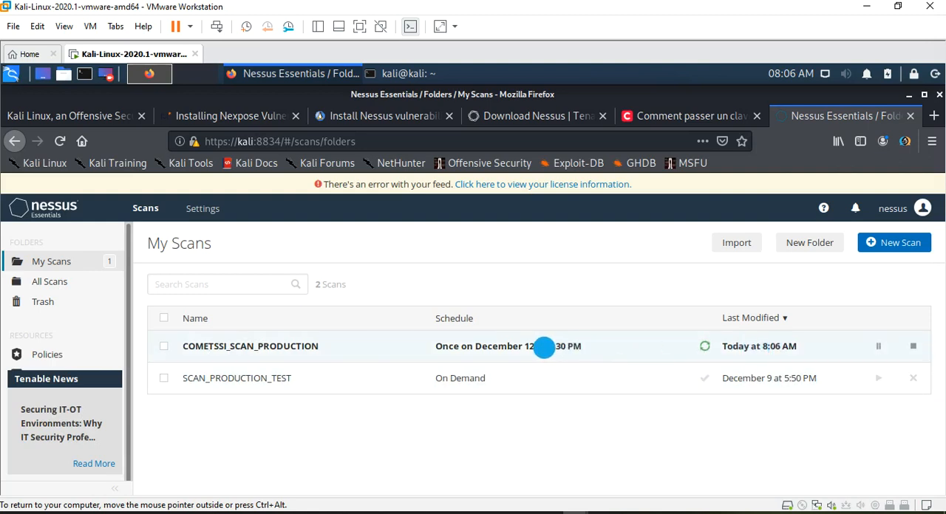
left_click(748, 351)
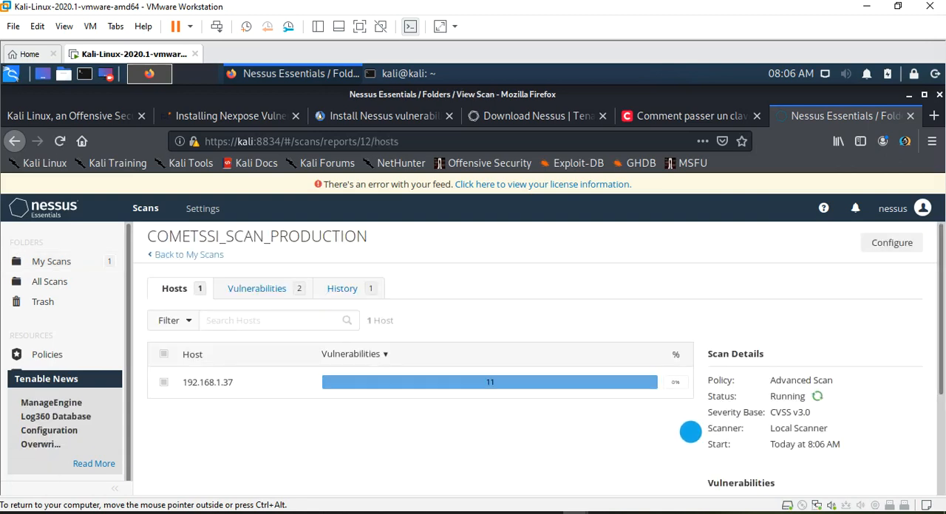
- Examine the running scan's host list, sorted by ascending vulnerabilities, along with its details and severity chart
left_click_drag(935, 316, 934, 392)
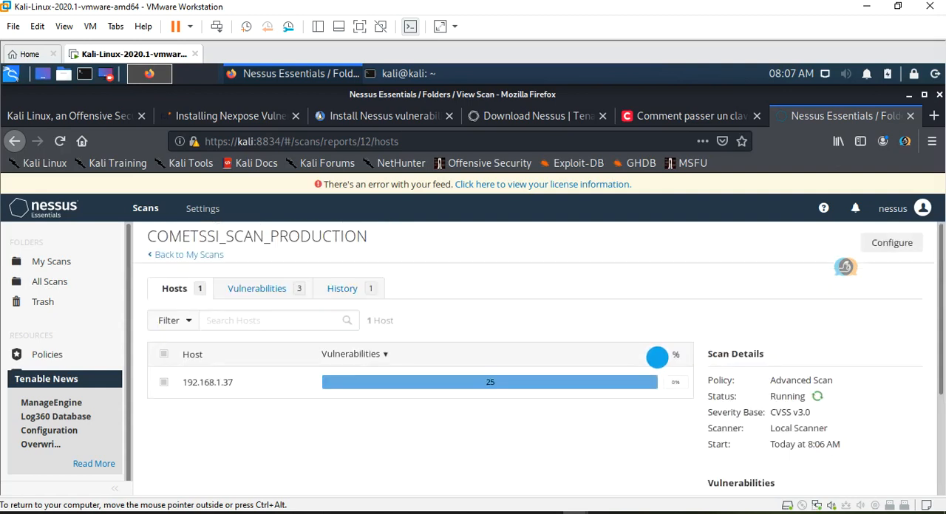
left_click(656, 358)
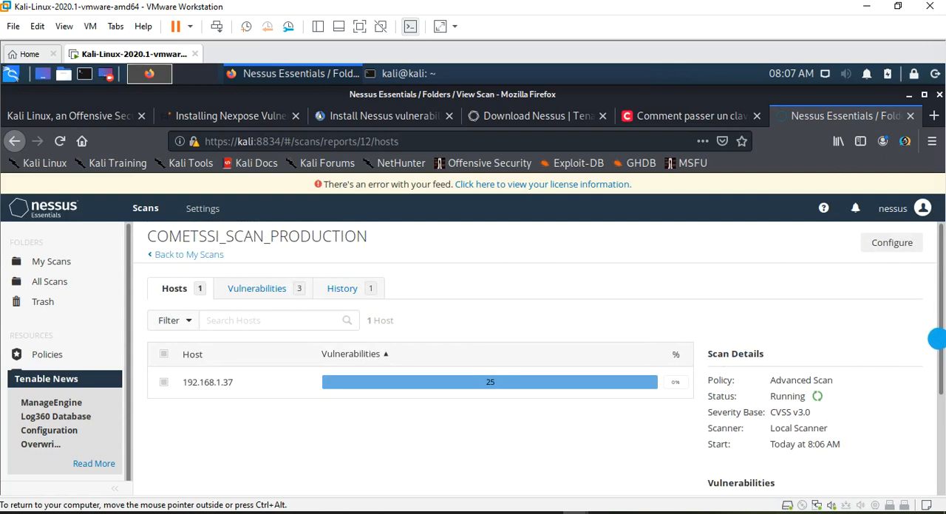
scroll(935, 348, "down", 3)
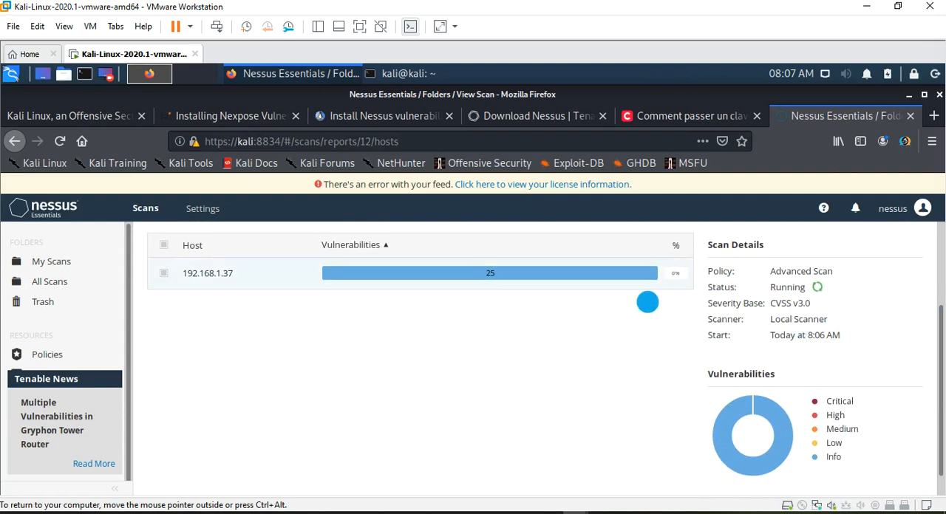
scroll(612, 386, "up", 2)
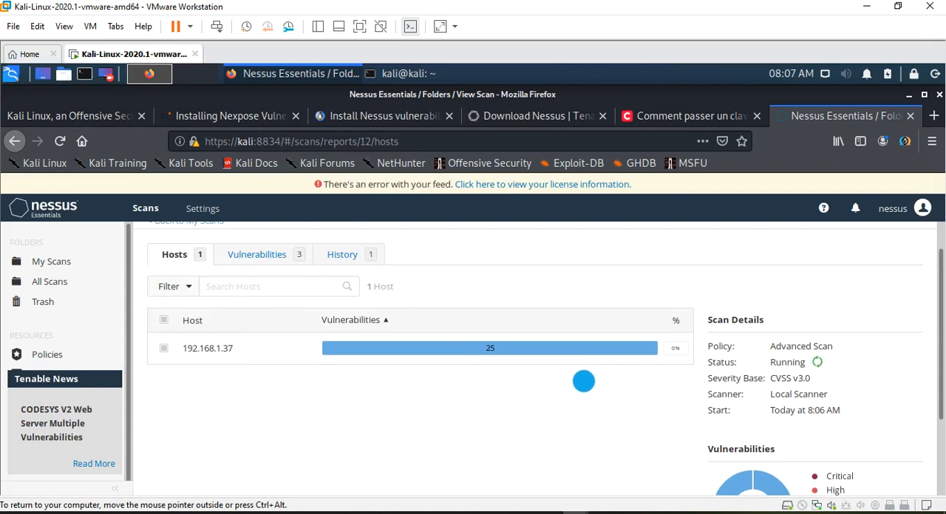
scroll(584, 385, "up", 1)
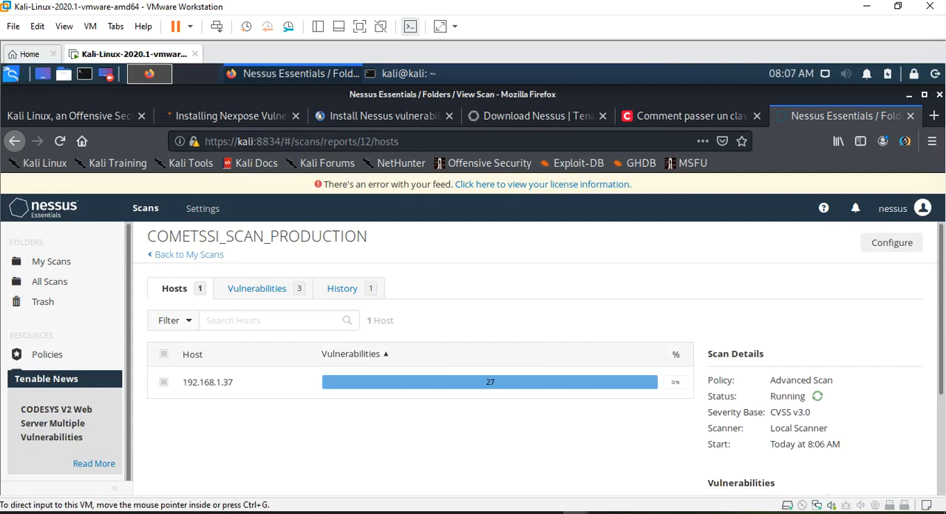
- Examine the completed scan's details and its breakdown of vulnerabilities by severity
left_click(896, 513)
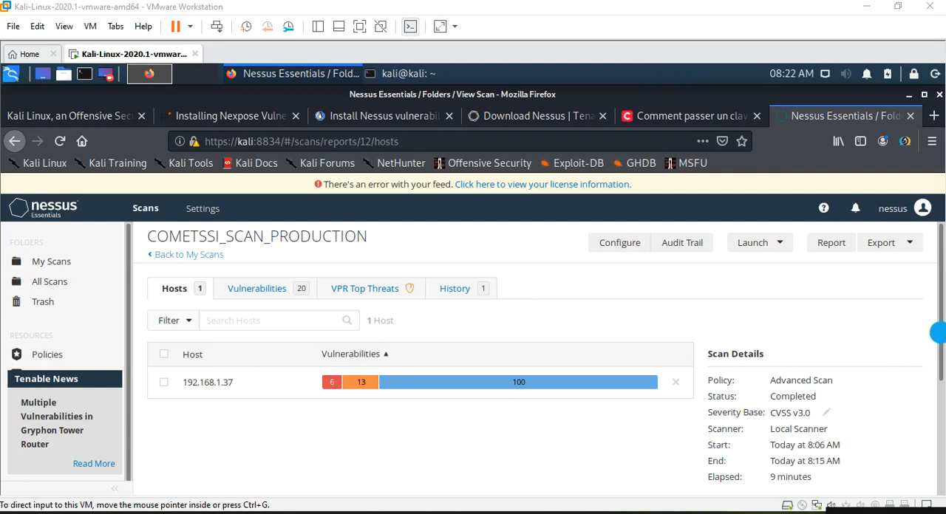
scroll(935, 422, "down", 3)
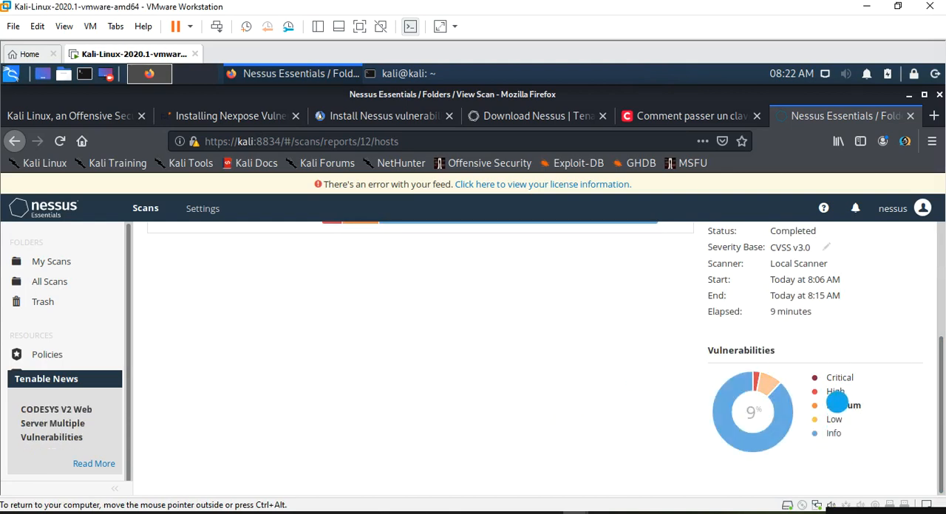
left_click_drag(941, 397, 937, 233)
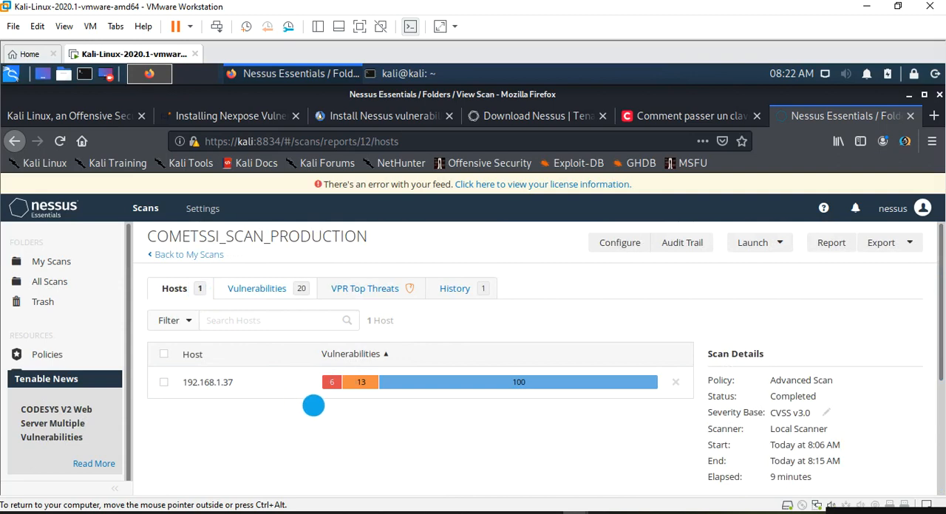
- List the vulnerabilities of host 192.168.1.37 and examine their severities, families and the host details
mouse_move(332, 382)
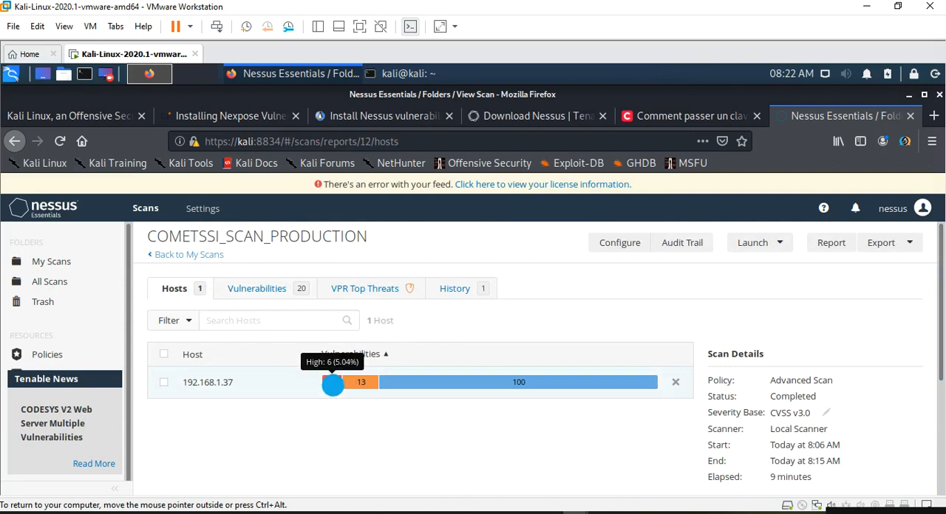
left_click(331, 382)
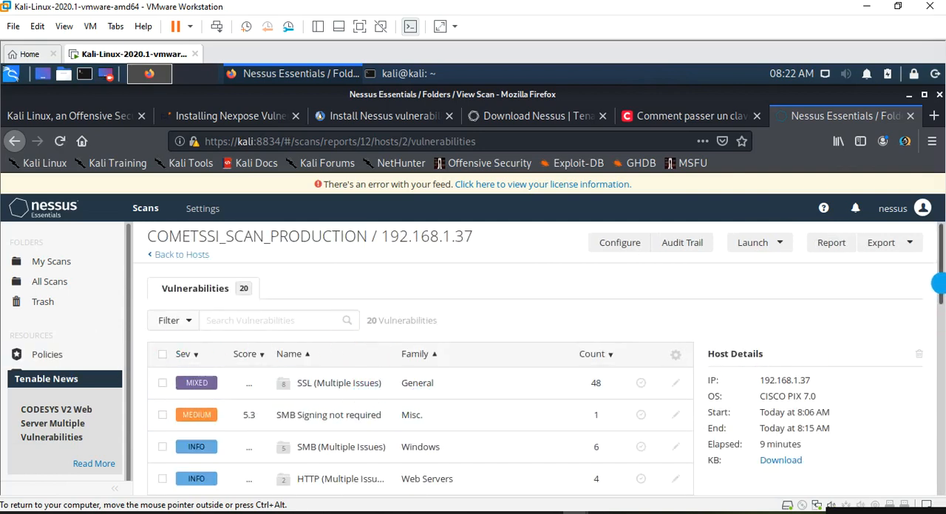
scroll(937, 308, "down", 3)
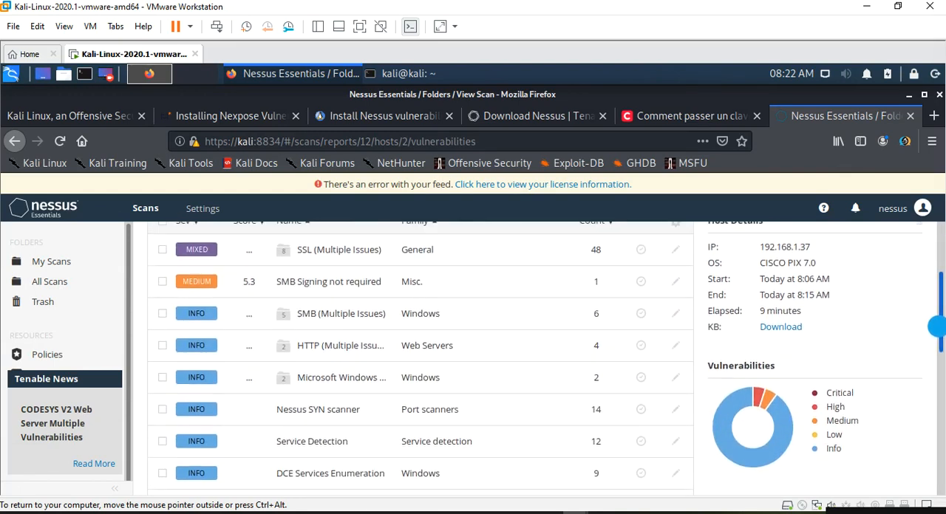
scroll(936, 318, "up", 2)
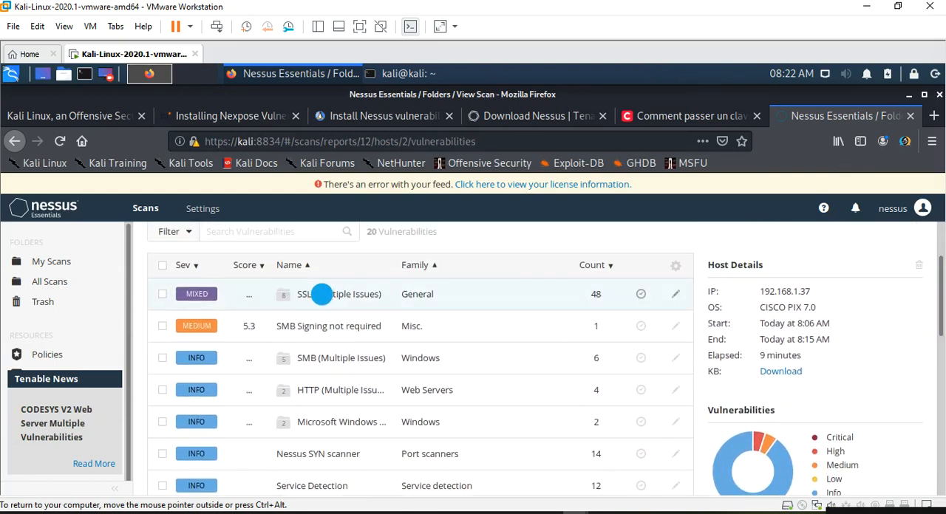
left_click_drag(941, 312, 911, 362)
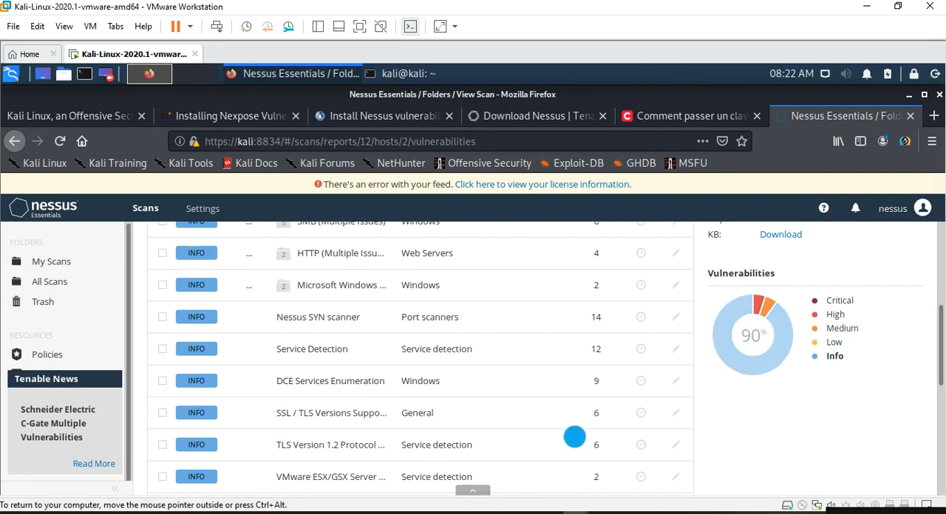
scroll(572, 437, "up", 5)
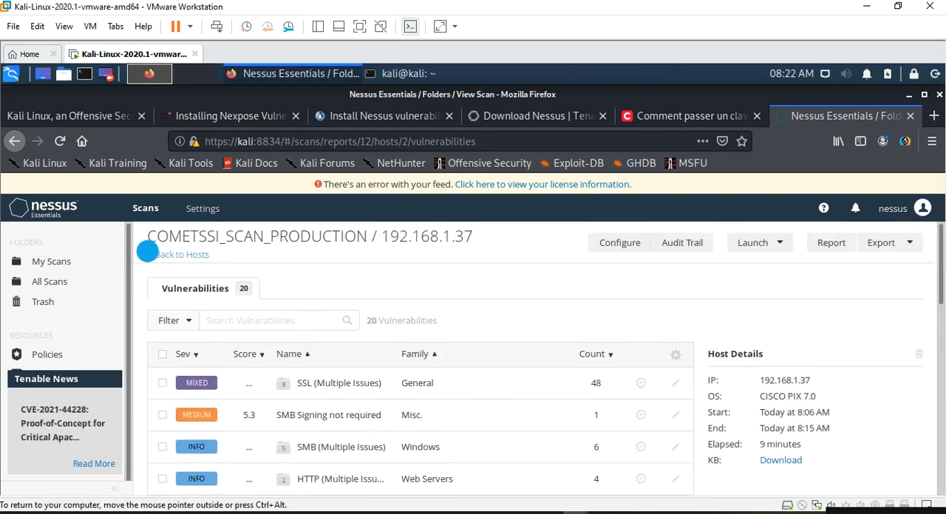
- Return to the host list and examine the scan-wide vulnerability list through to its last entries
left_click(150, 254)
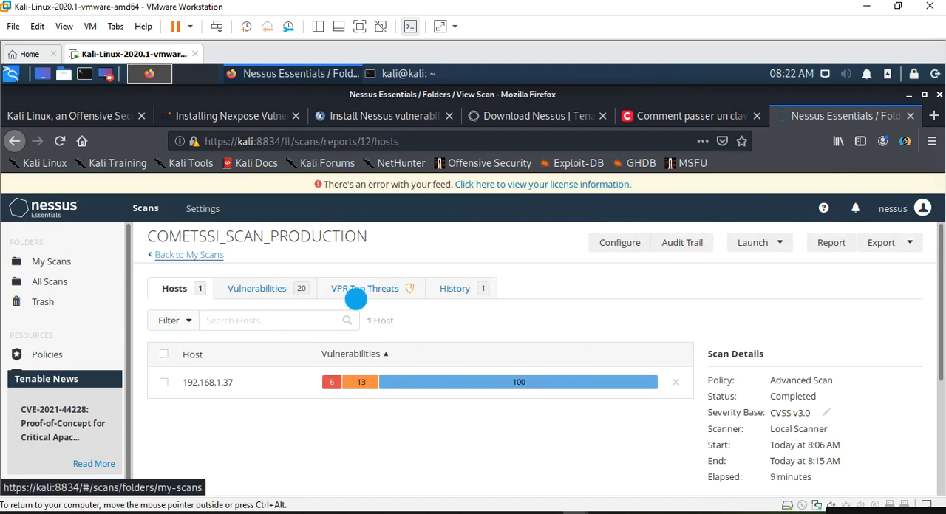
left_click(251, 288)
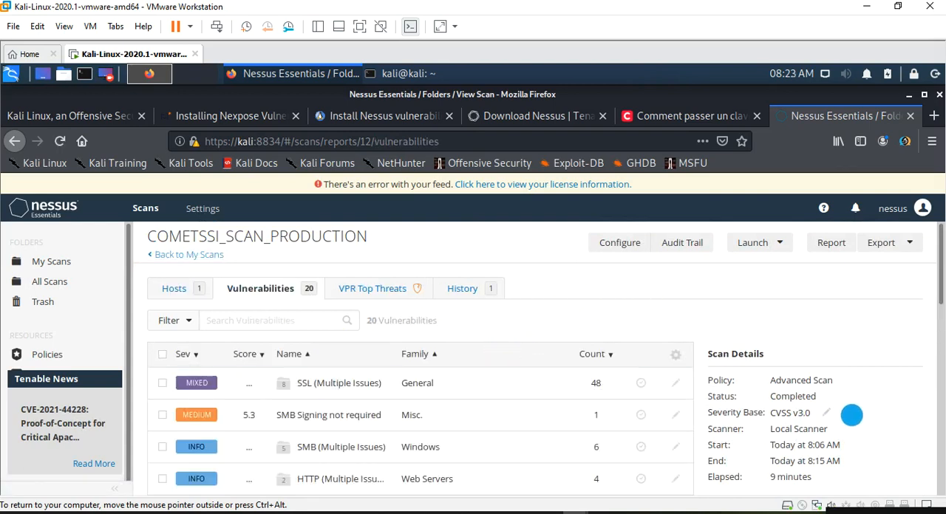
scroll(850, 413, "down", 3)
scroll(858, 414, "down", 3)
scroll(587, 417, "down", 5)
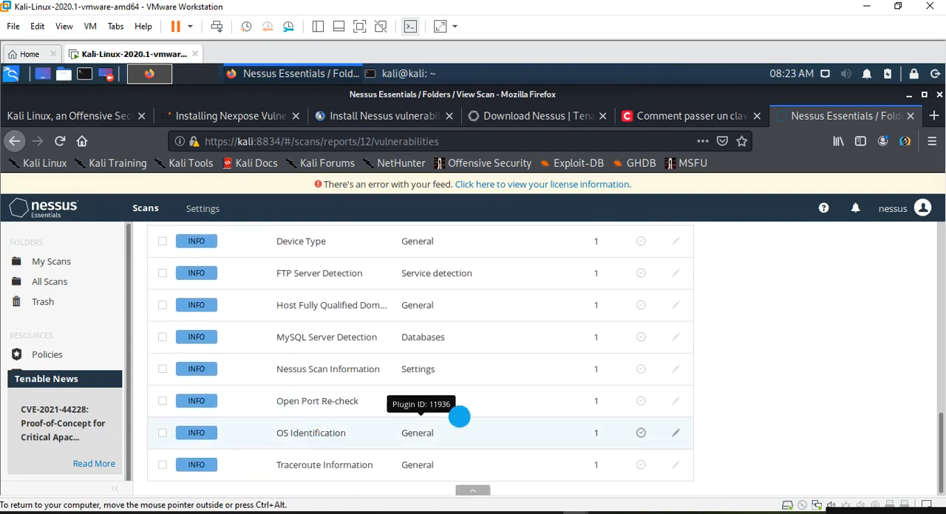
- Read the OS Identification finding's description, output and plugin details
left_click(662, 416)
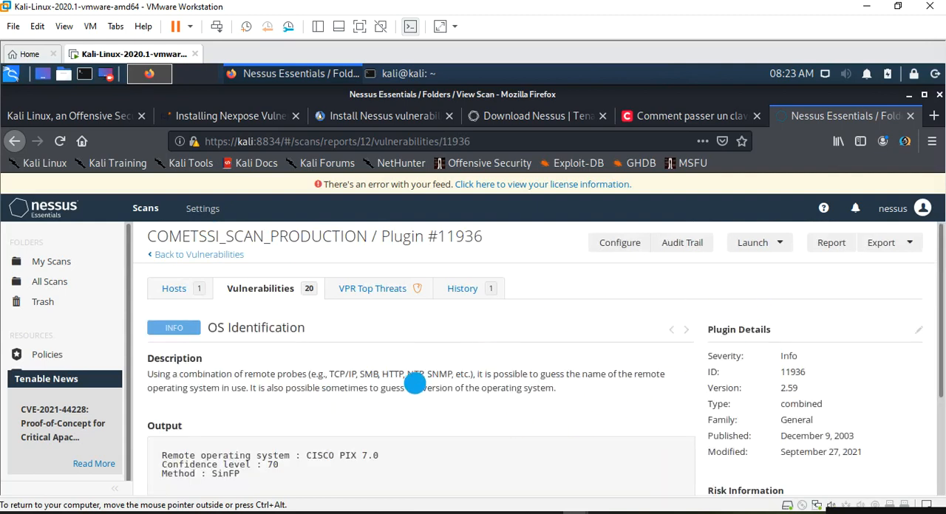
scroll(451, 377, "down", 3)
scroll(453, 379, "up", 3)
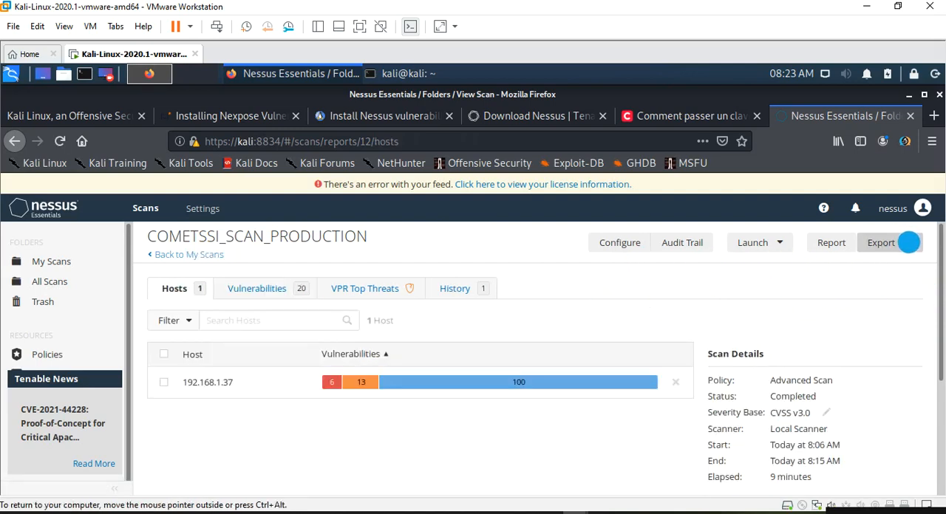
- Examine the scan's export options and the CSV and PDF report settings, and close the report dialog without generating a report
left_click(912, 242)
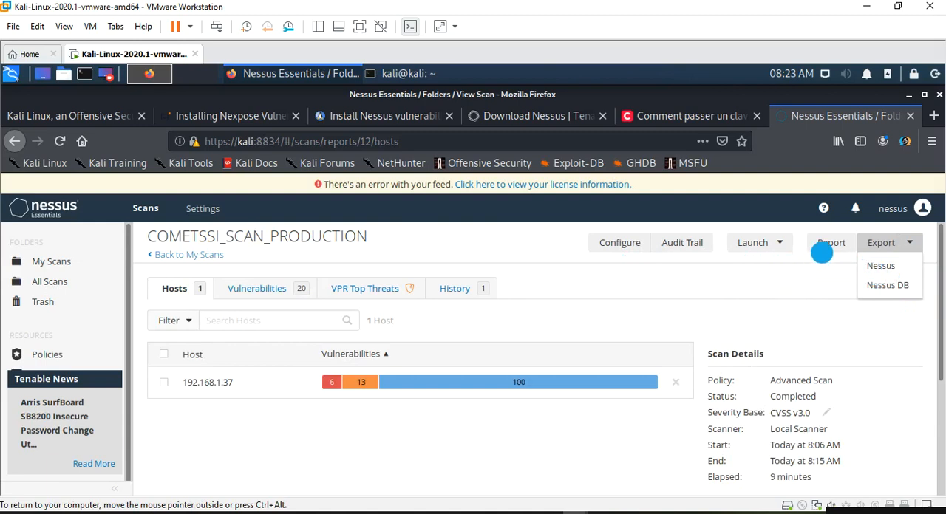
left_click(835, 273)
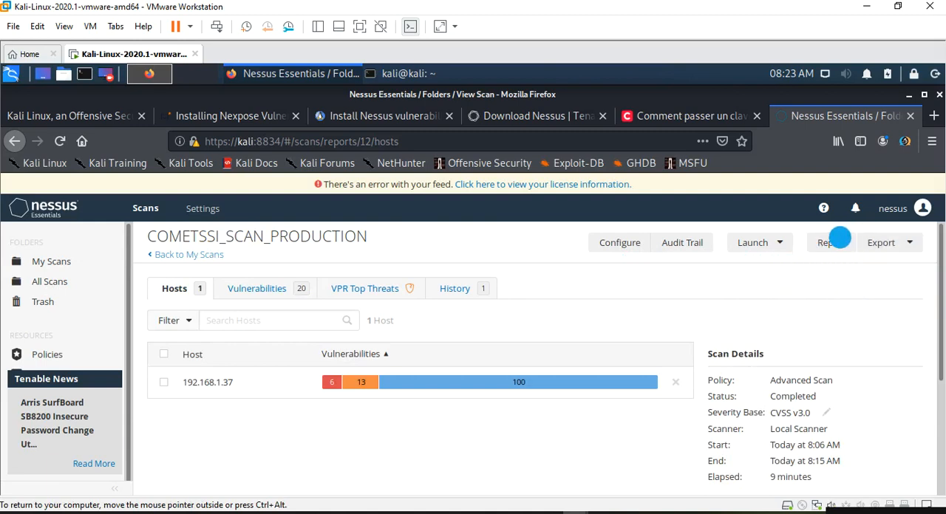
left_click(835, 243)
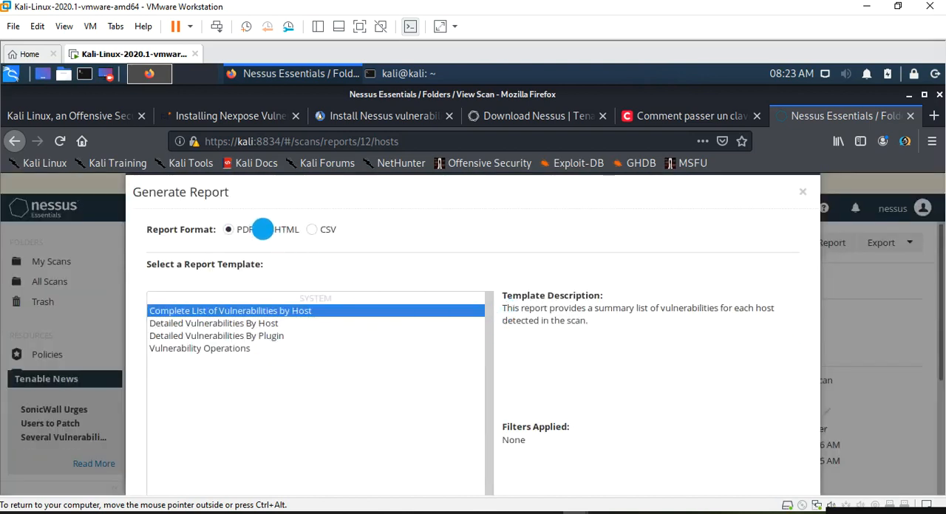
left_click(306, 230)
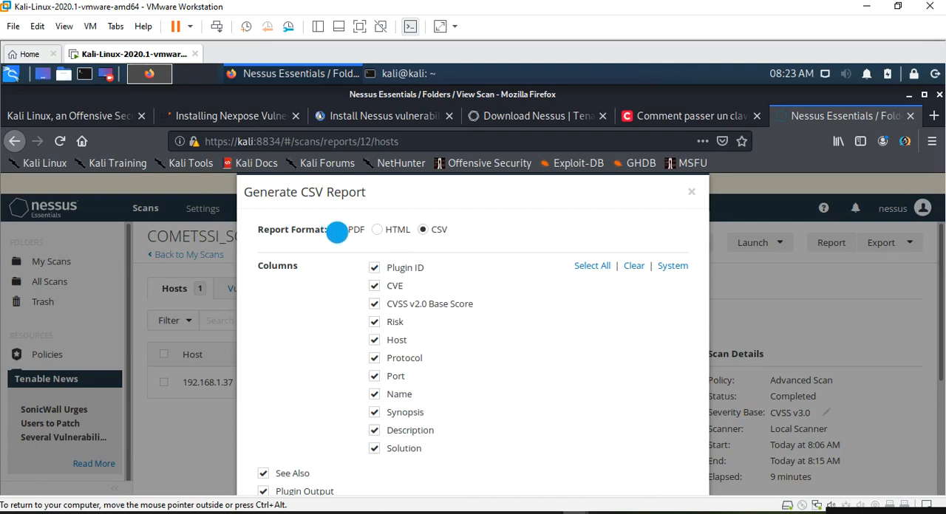
left_click(337, 230)
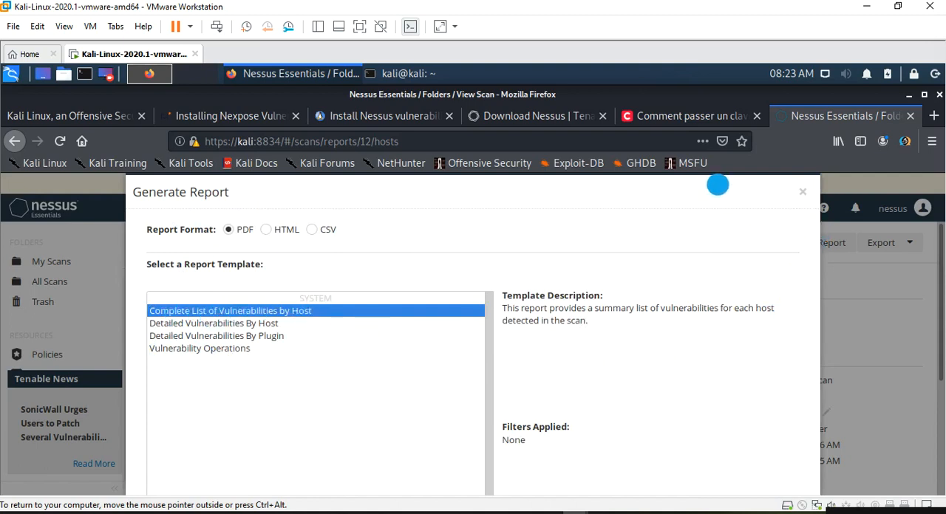
triple_click(717, 186)
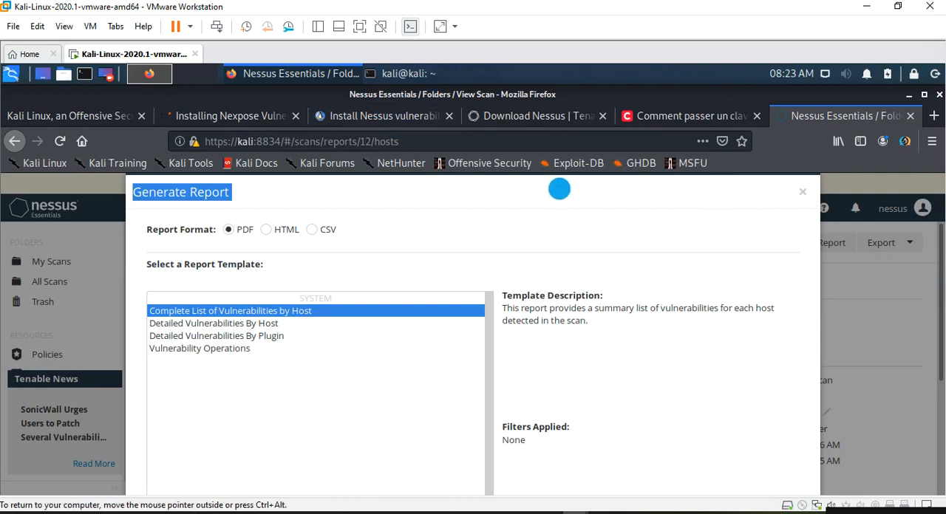
left_click(130, 176)
left_click_drag(127, 175, 812, 194)
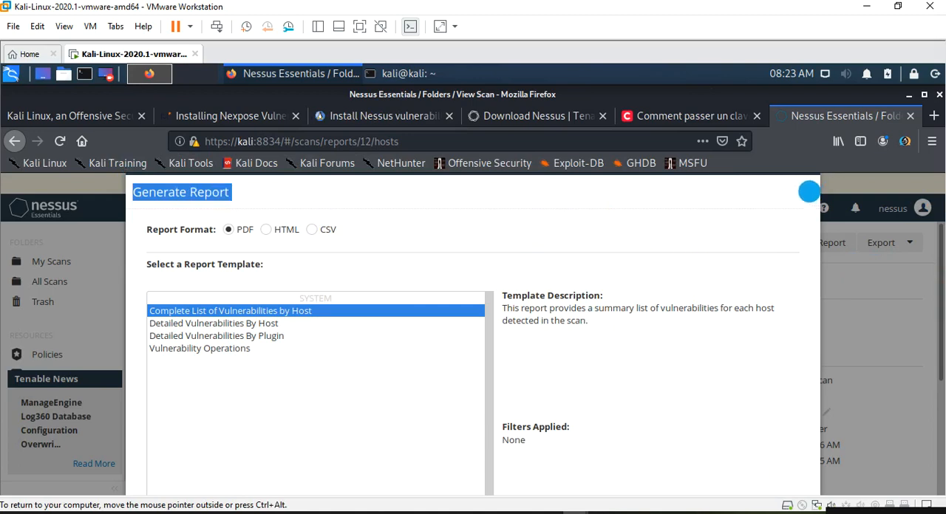
left_click(805, 192)
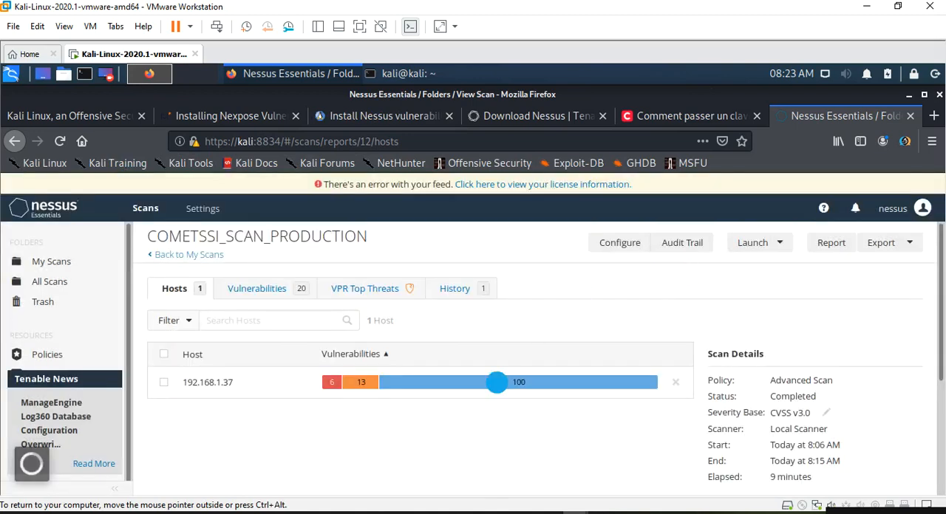
- Examine the vulnerability severity chart below the scan details of COMETSSI_SCAN_PRODUCTION
scroll(680, 281, "down", 3)
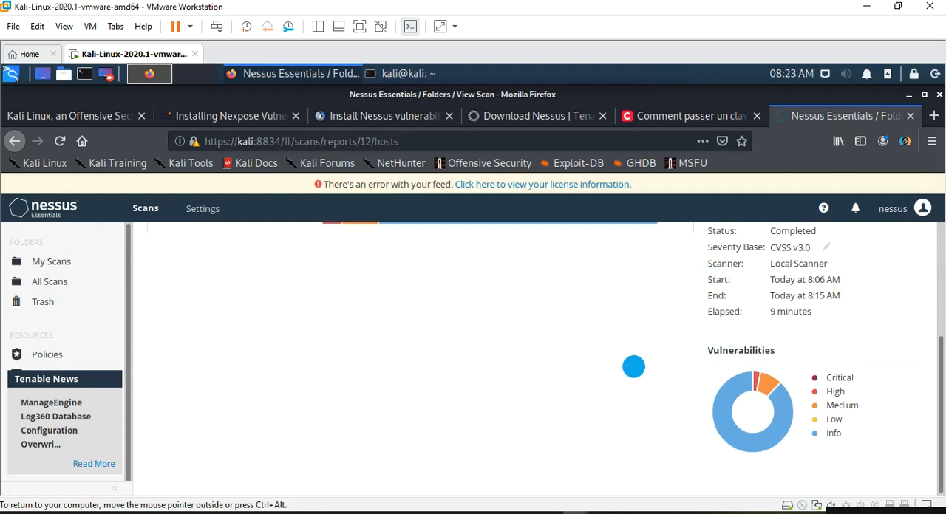
- Generate a PDF report of COMETSSI_SCAN_PRODUCTION using the Complete List of Vulnerabilities by Host template, with the virtual machine in full screen
scroll(643, 355, "up", 3)
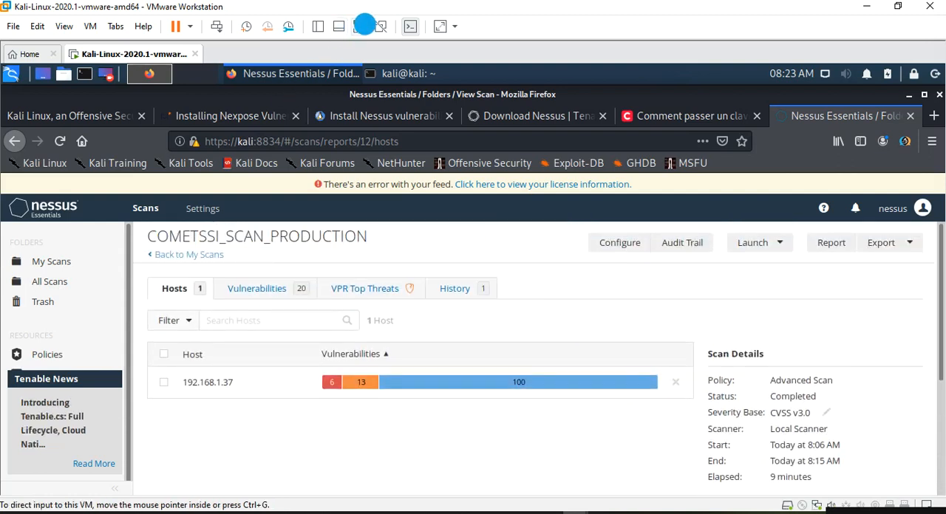
left_click(363, 26)
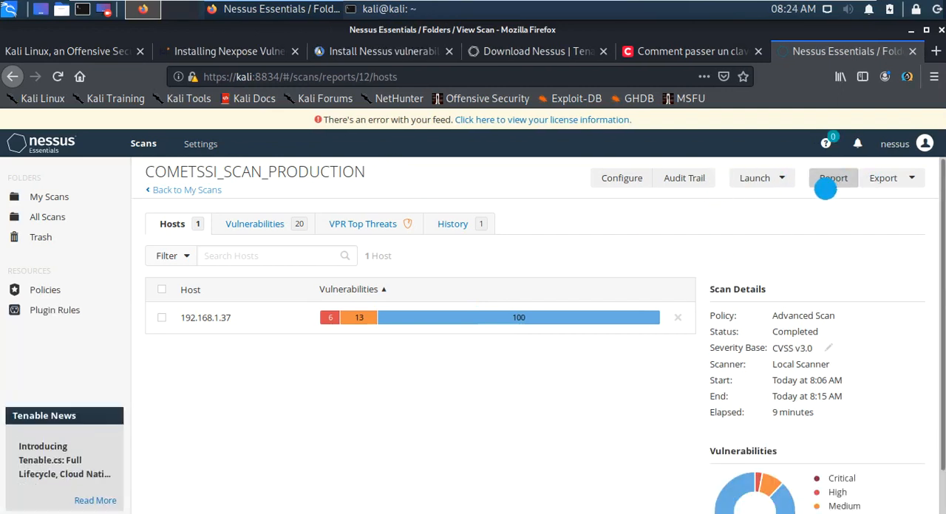
left_click(827, 185)
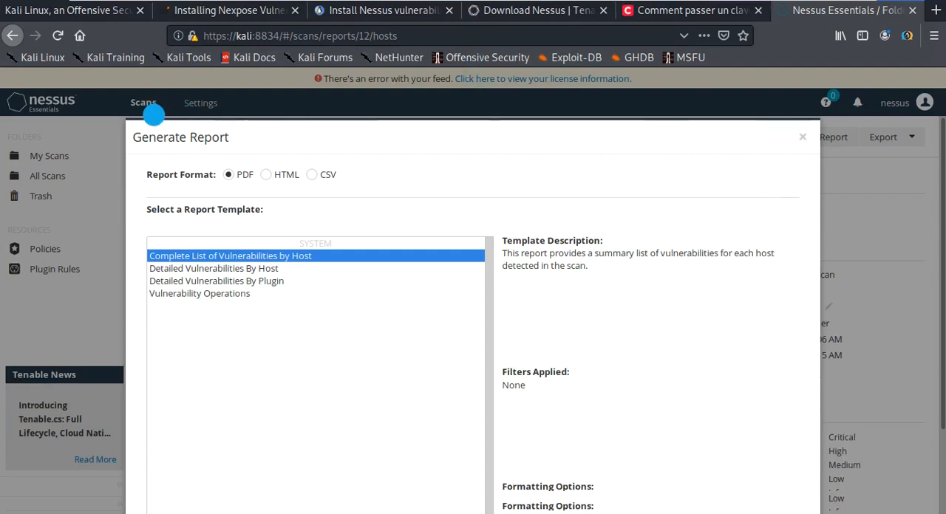
key("F11")
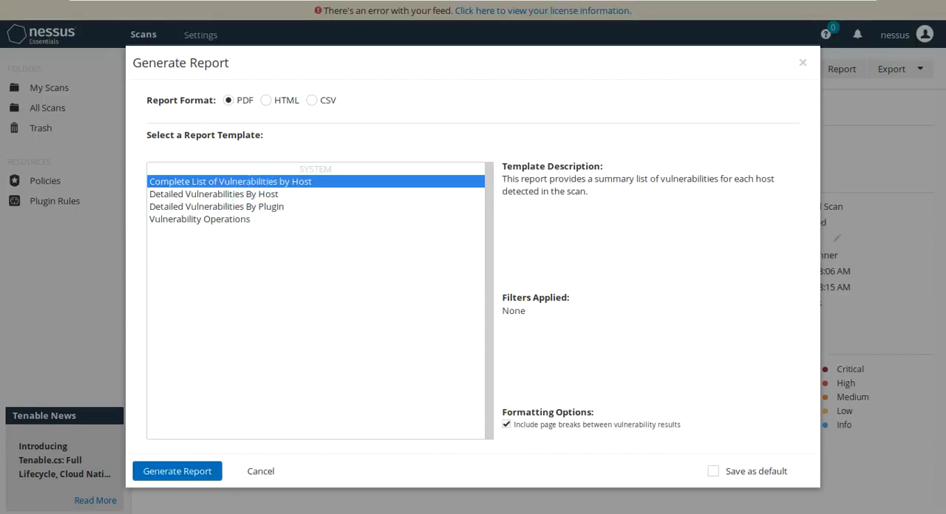
left_click(172, 476)
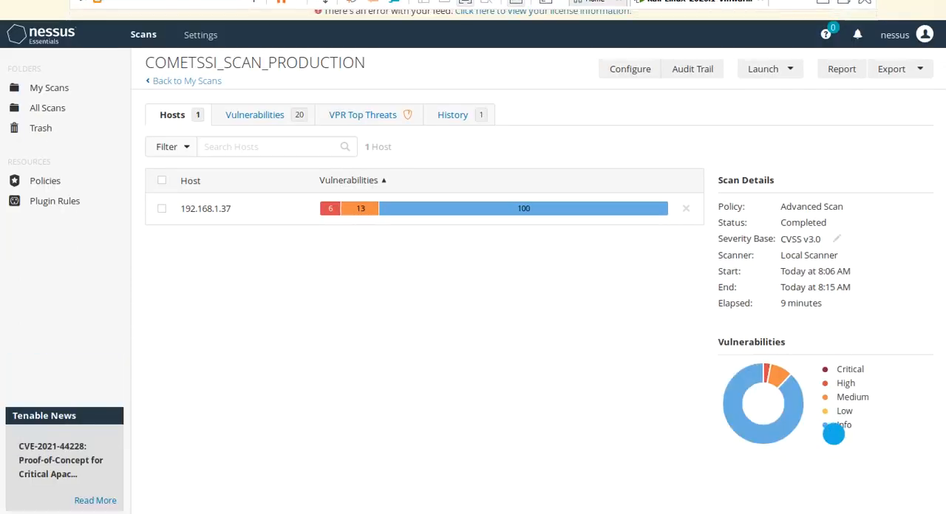
- Return the Kali Linux virtual machine from full screen to its windowed display
mouse_move(835, 0)
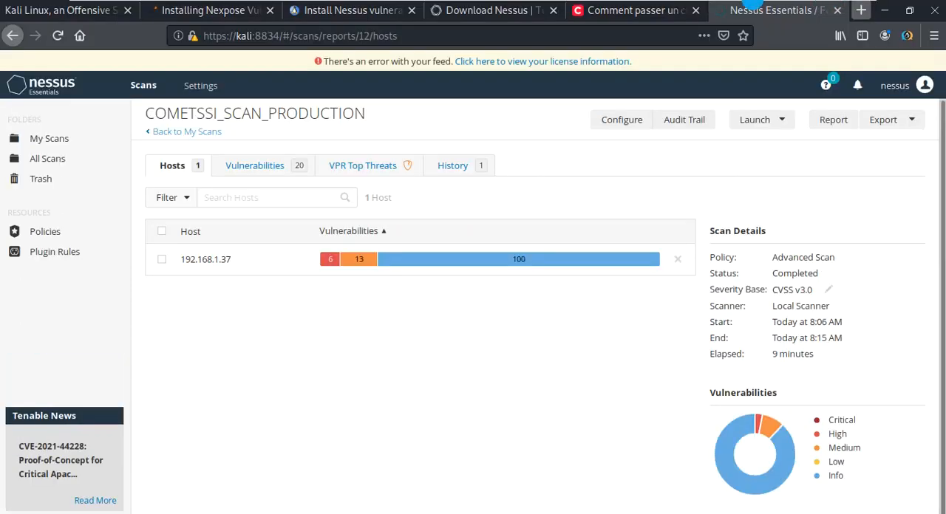
mouse_move(729, 2)
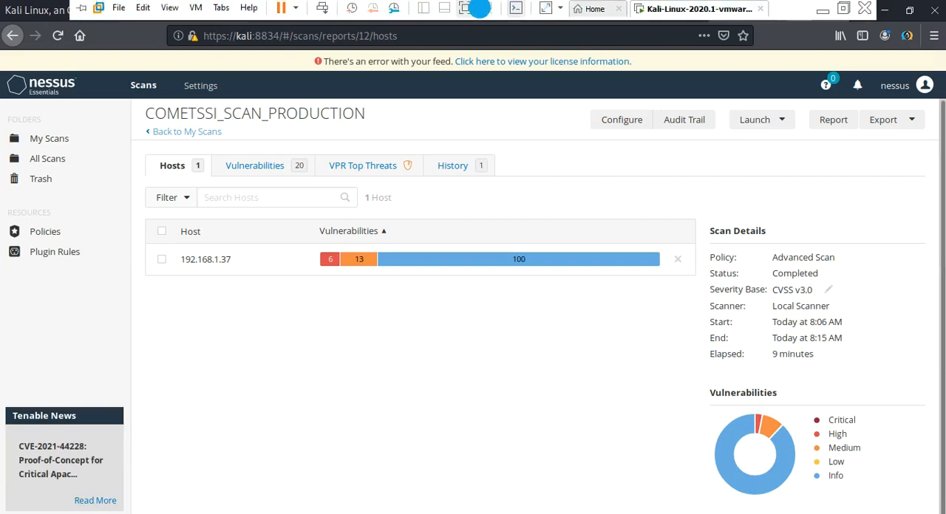
left_click(467, 9)
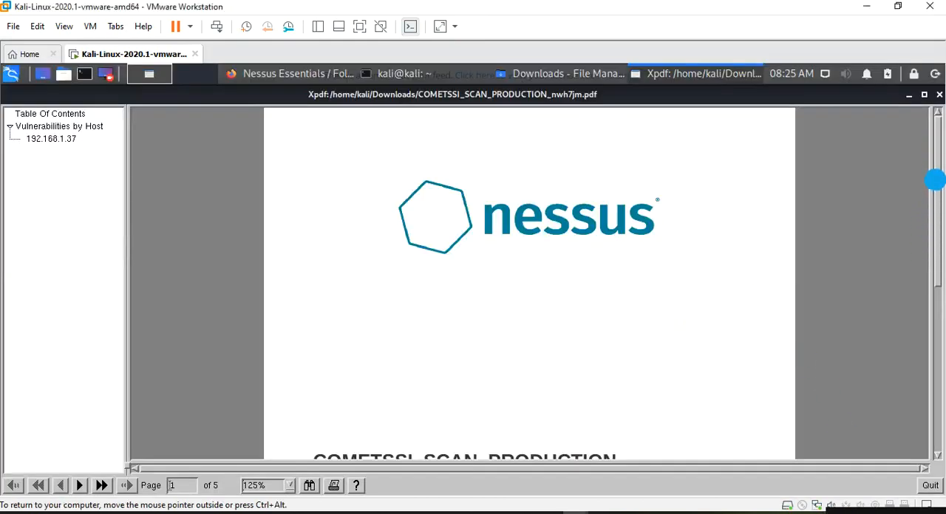
- Examine the PDF report's cover page and the 192.168.1.37 section's severity summary and vulnerability table through to its last entries
scroll(936, 456, "down", 5)
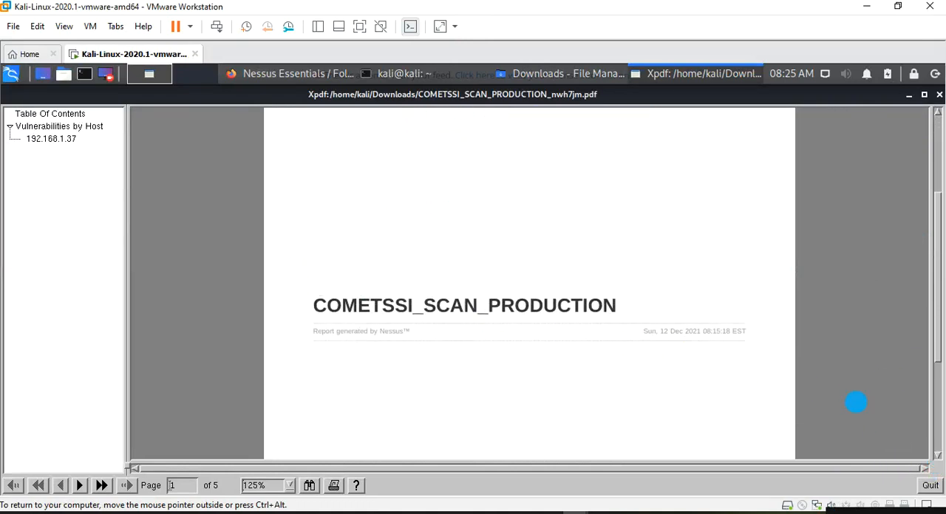
scroll(938, 456, "down", 6)
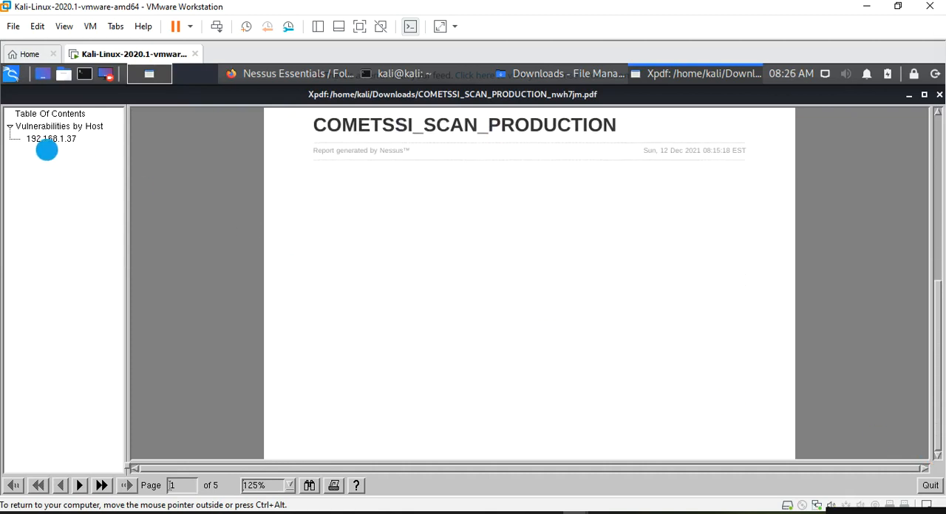
left_click(46, 138)
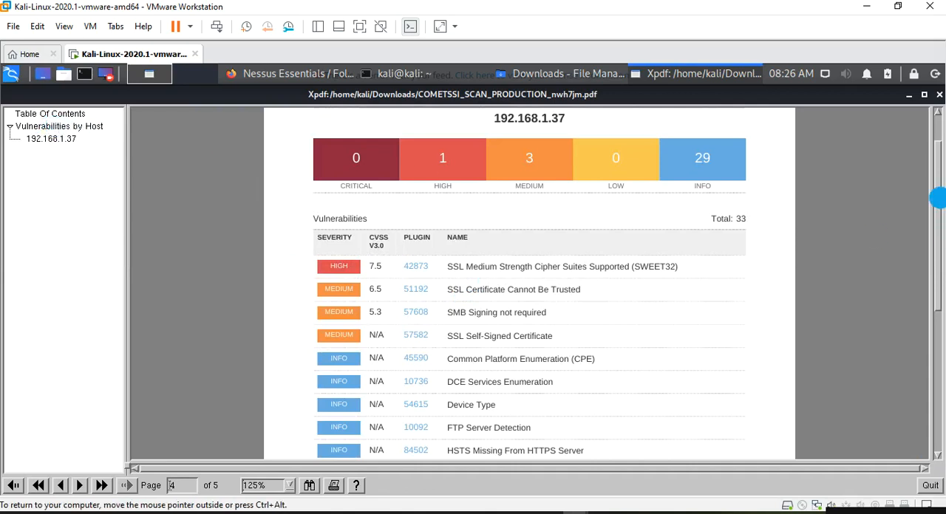
scroll(937, 178, "up", 3)
scroll(581, 365, "down", 9)
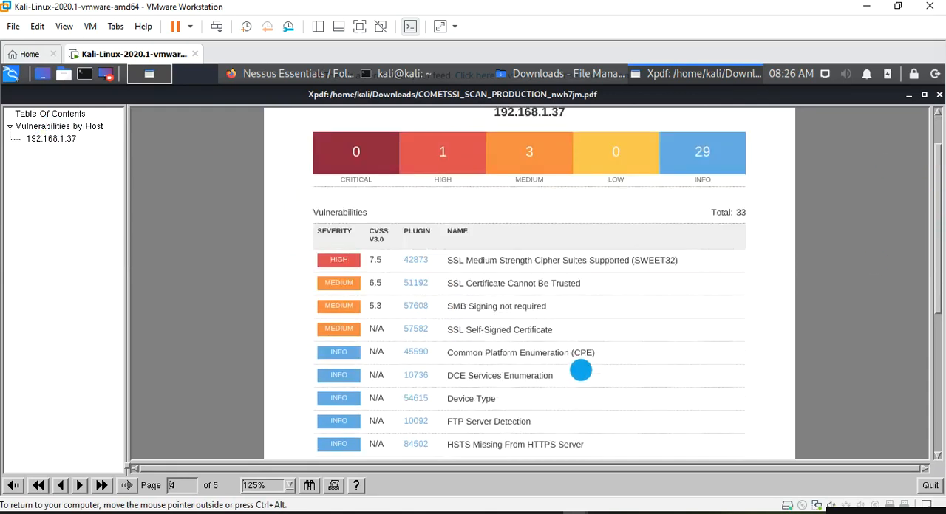
scroll(490, 325, "down", 20)
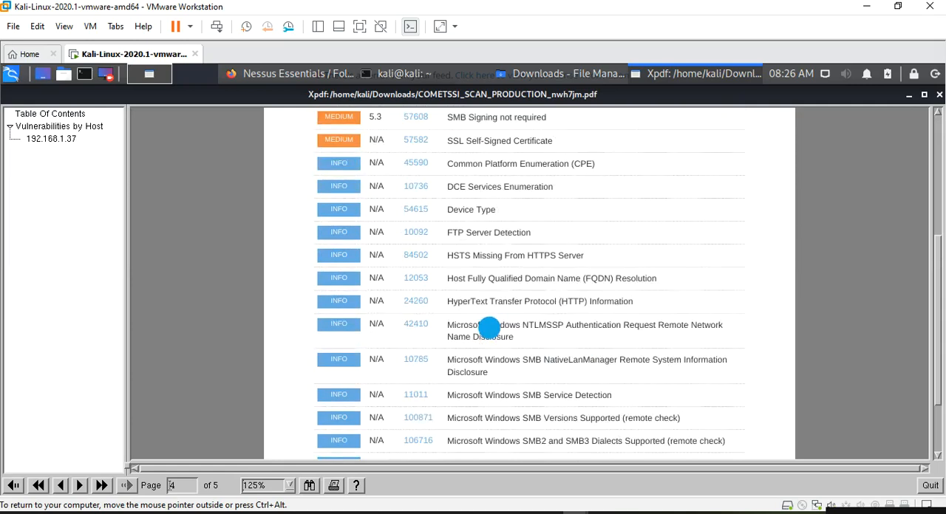
scroll(491, 326, "down", 9)
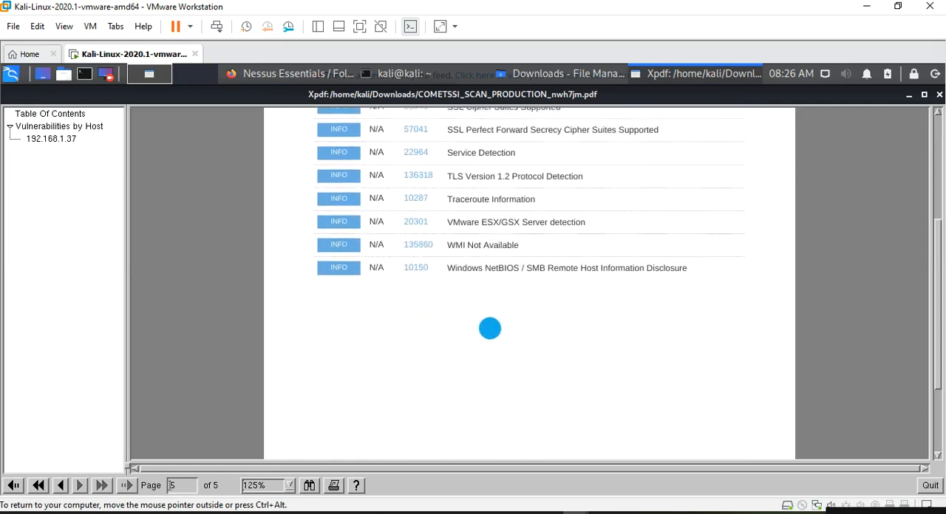
scroll(570, 310, "up", 12)
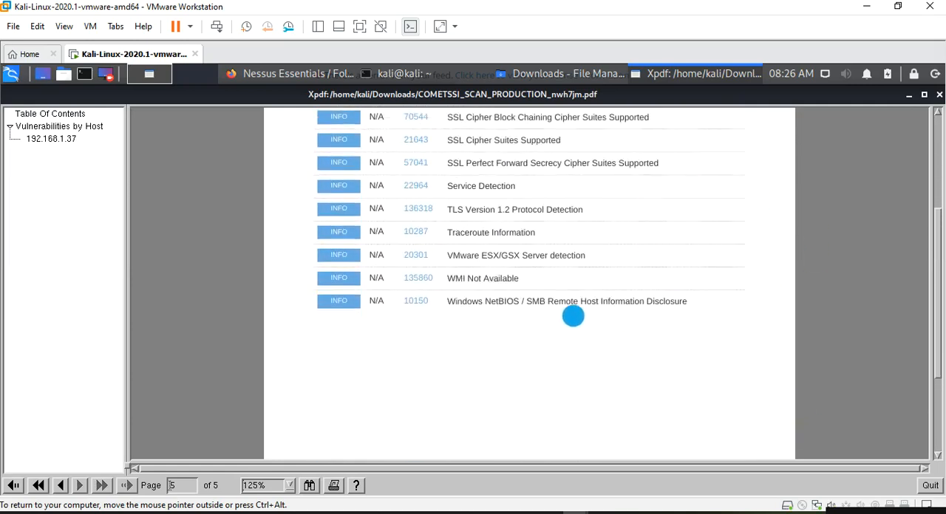
scroll(788, 352, "up", 18)
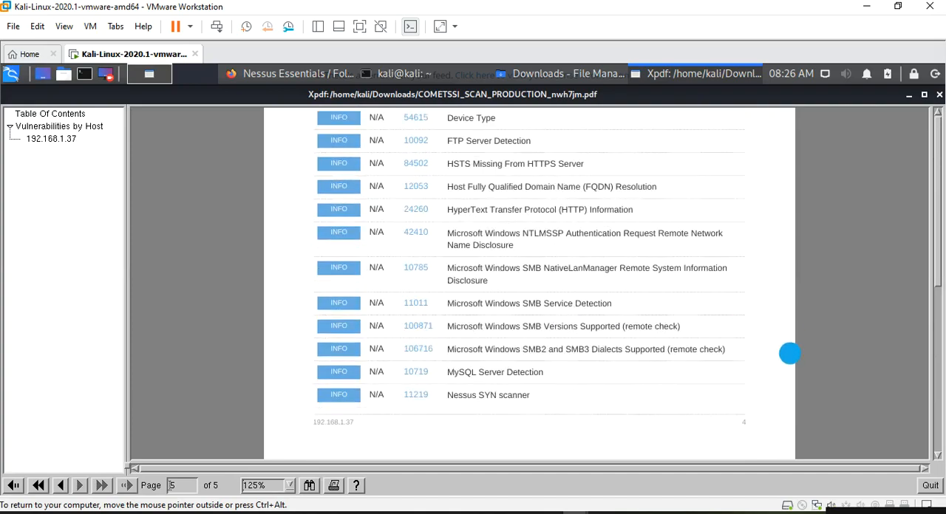